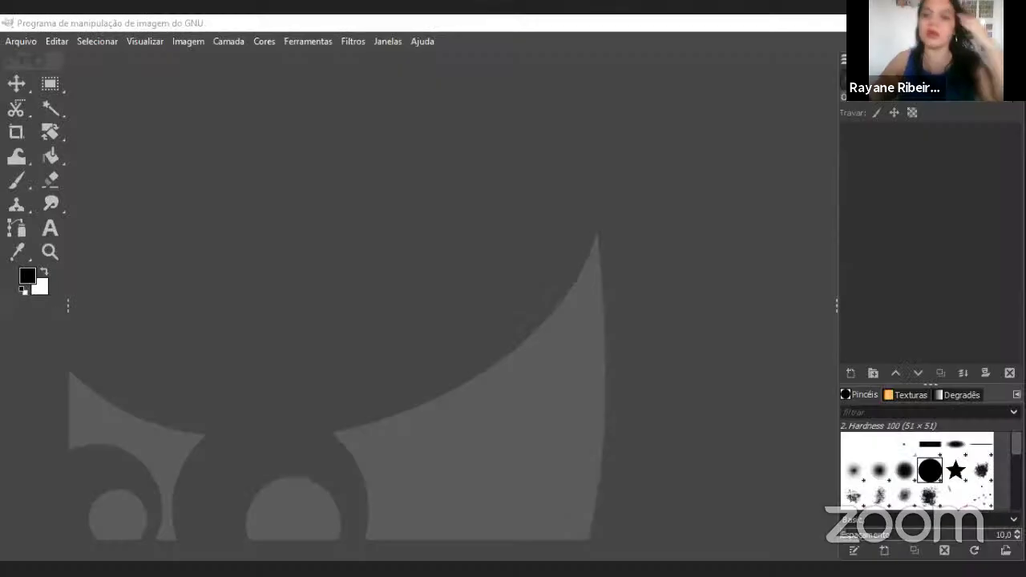
Open Alpinia_Zingiberaceae.JPG from the FOTOS folder inside WORKSHOP GUIAS DE CAMPO on the Desktop
click(183, 24)
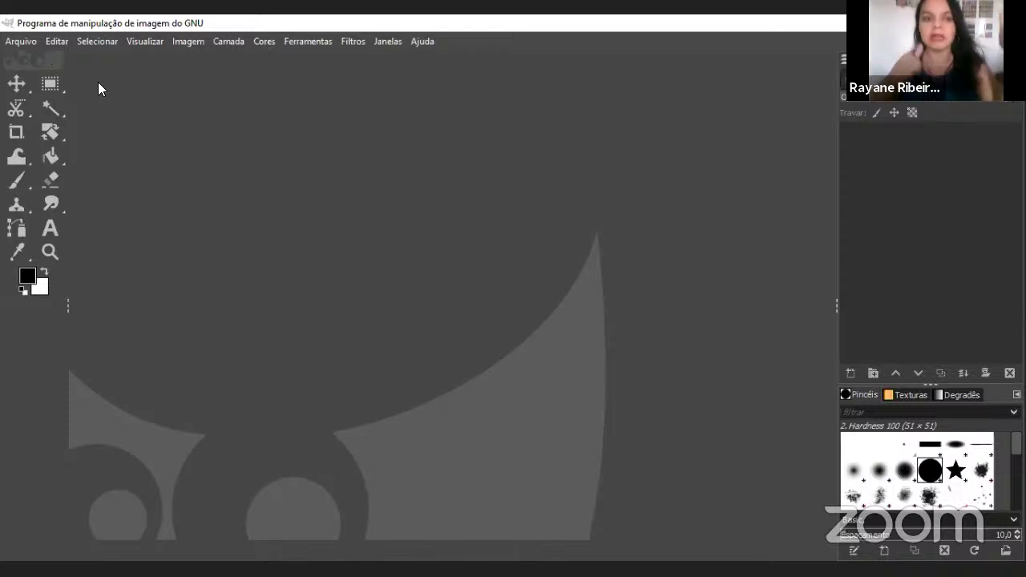
click(21, 41)
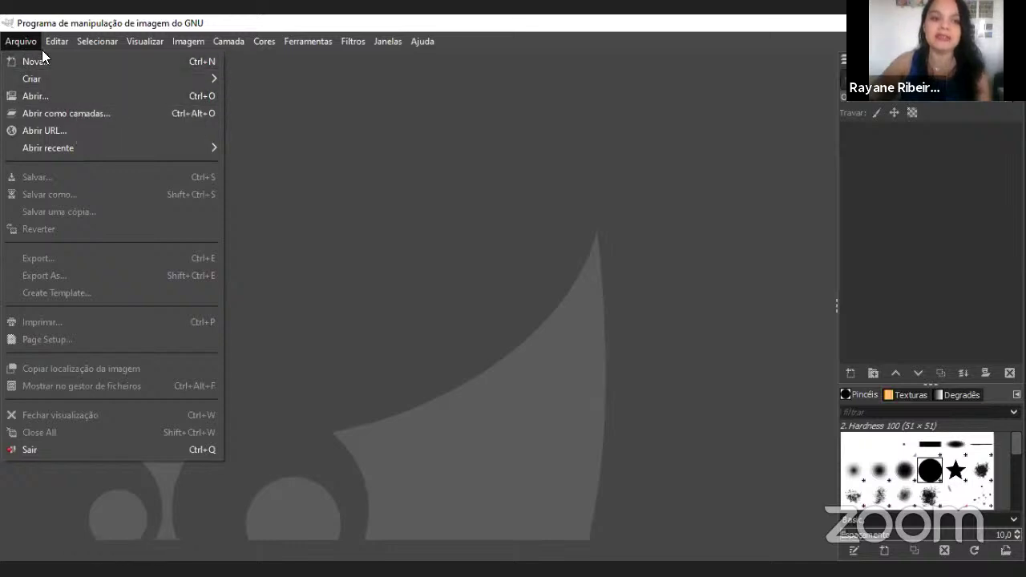
click(45, 95)
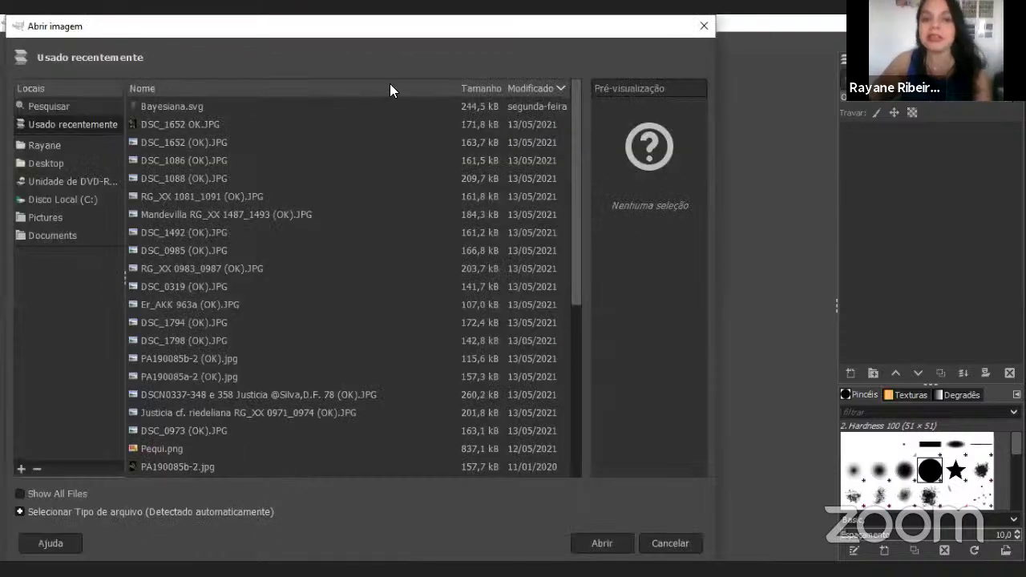
drag(178, 16, 181, 120)
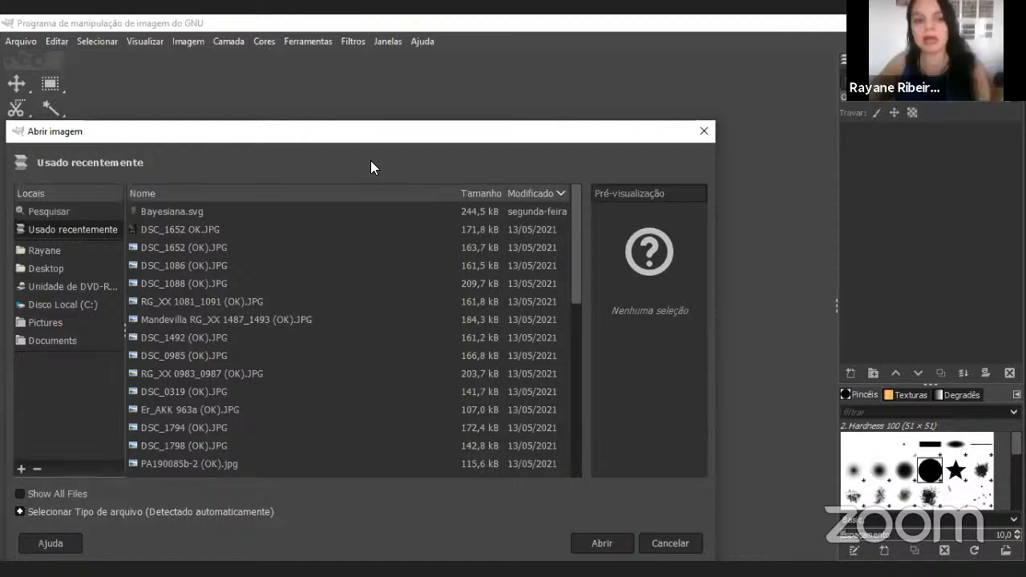
click(73, 271)
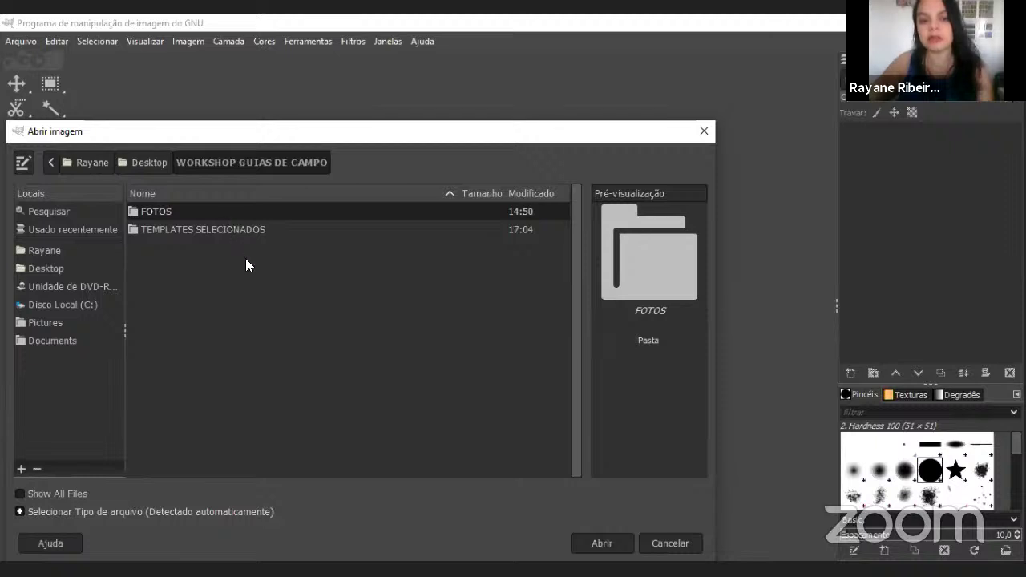
double_click(252, 212)
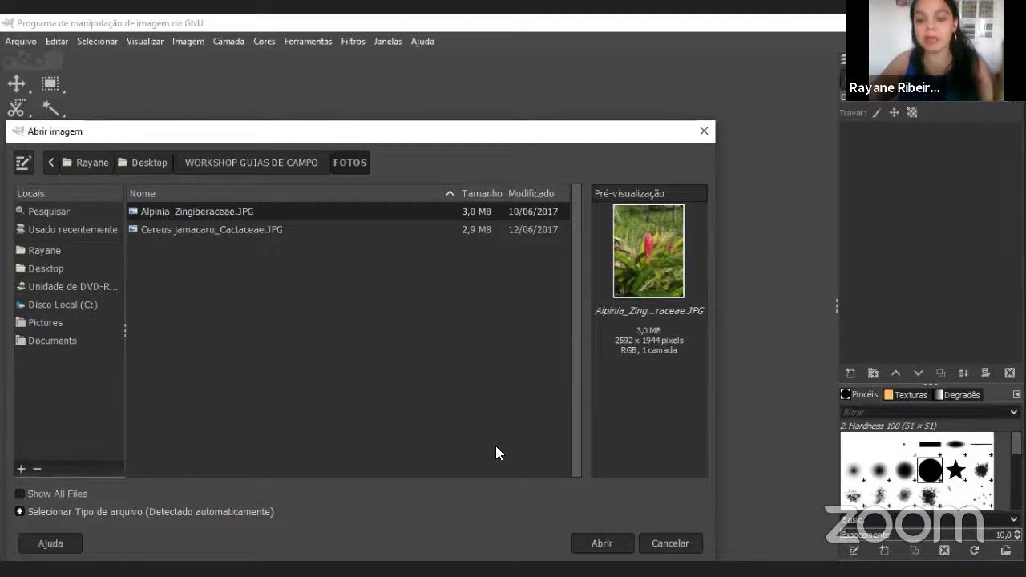
click(596, 543)
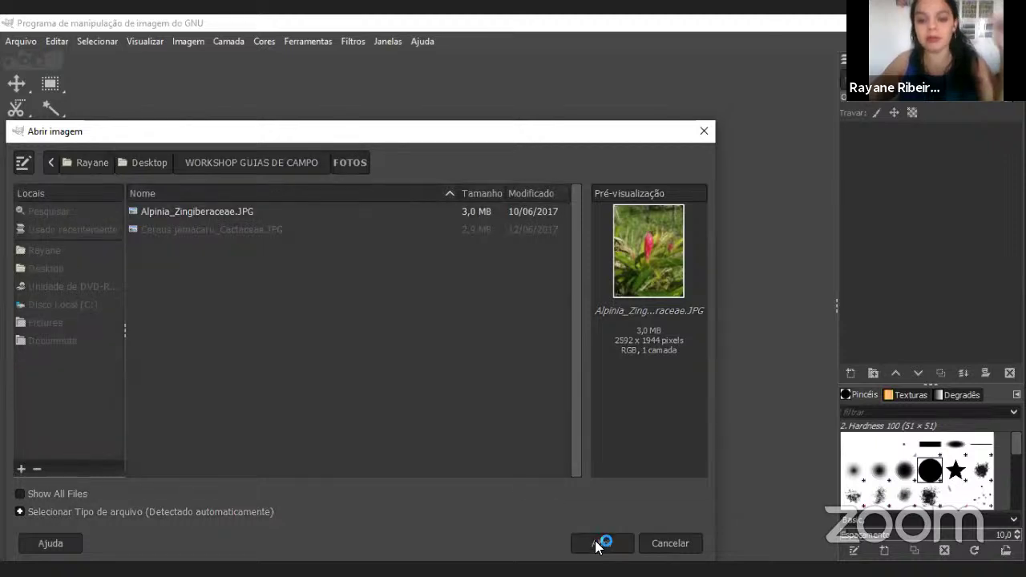
click(572, 435)
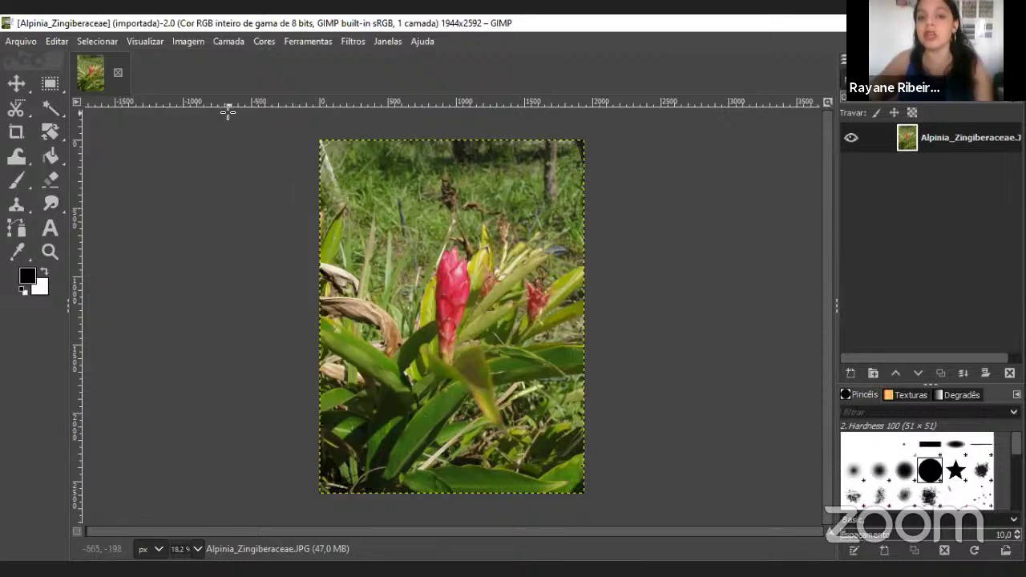
click(189, 43)
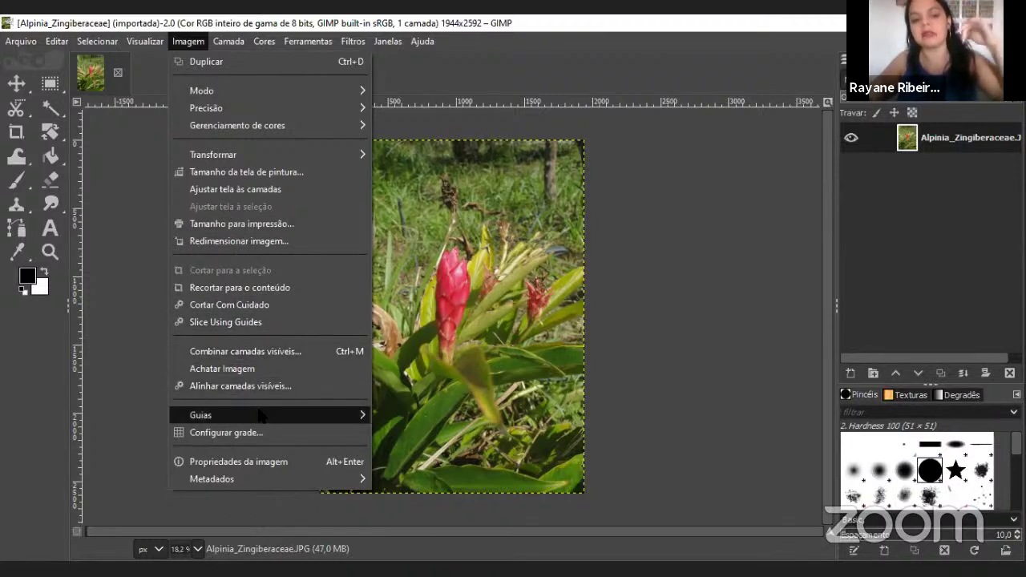
mouse_move(261, 419)
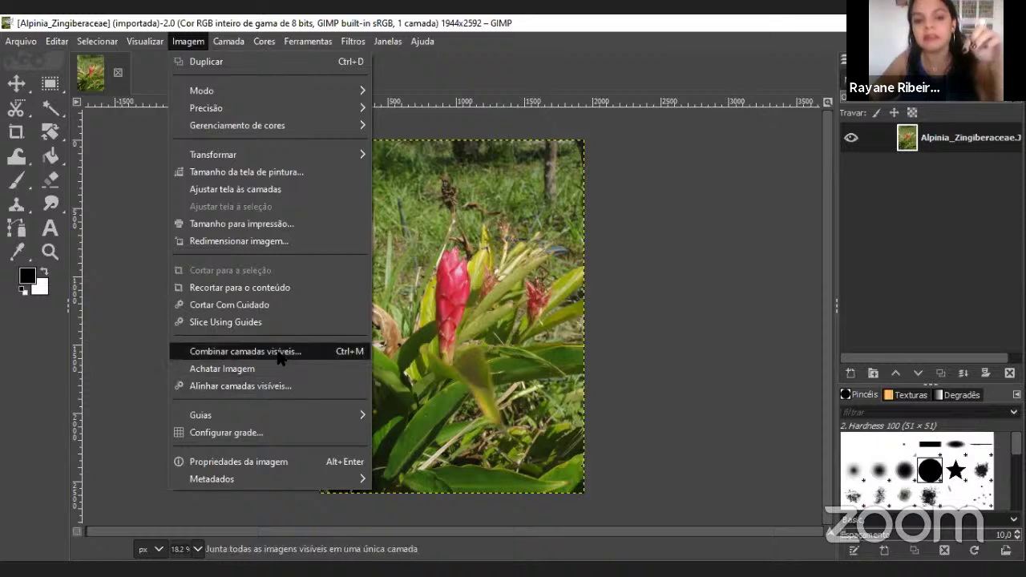
click(282, 240)
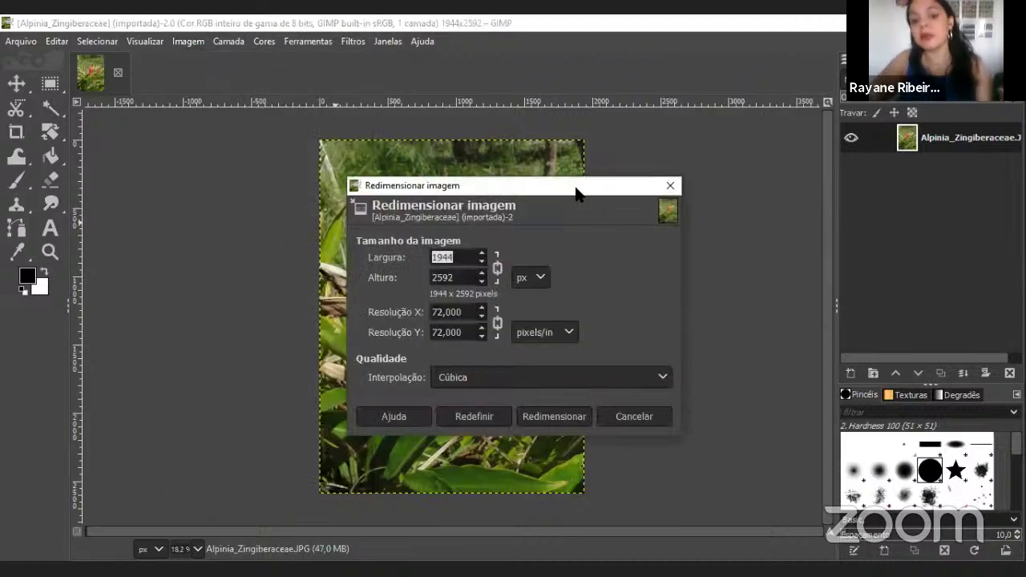
drag(575, 193, 698, 145)
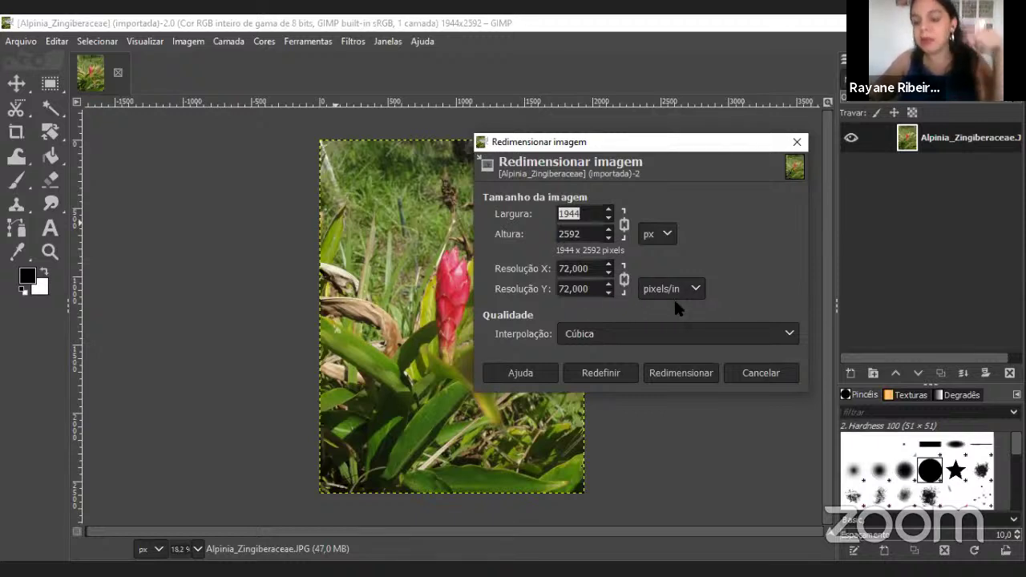
click(695, 290)
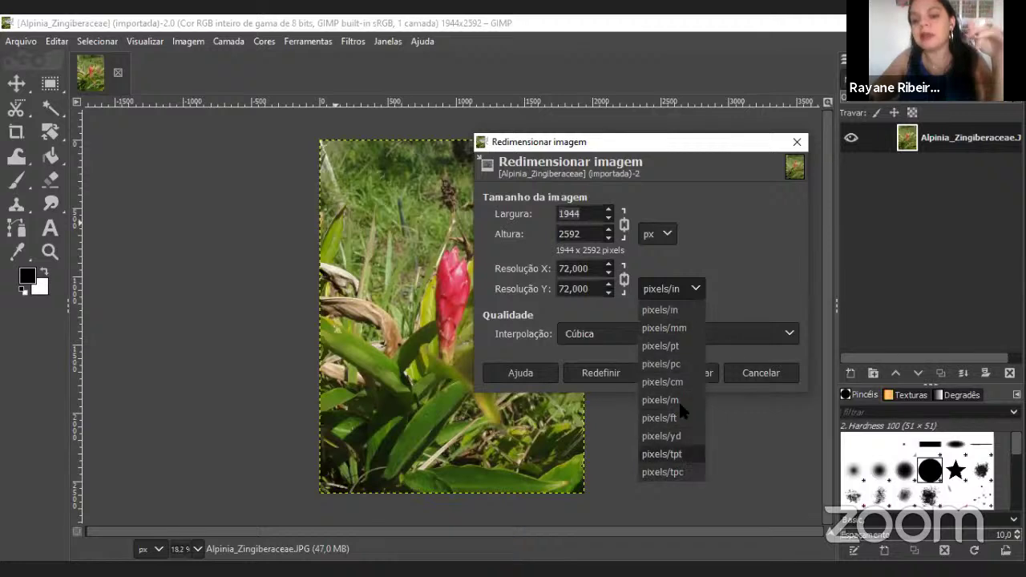
click(694, 293)
click(695, 292)
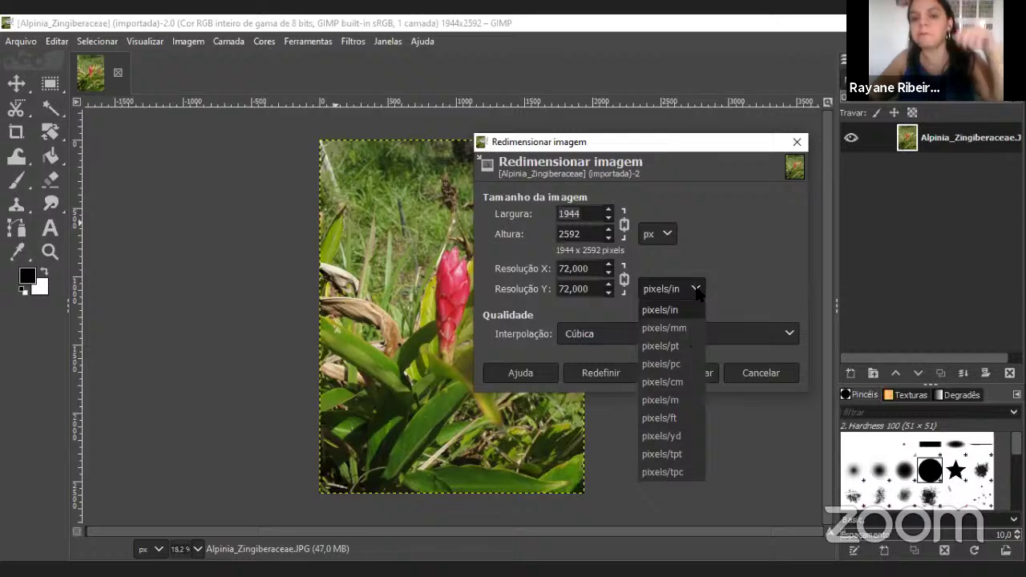
click(694, 291)
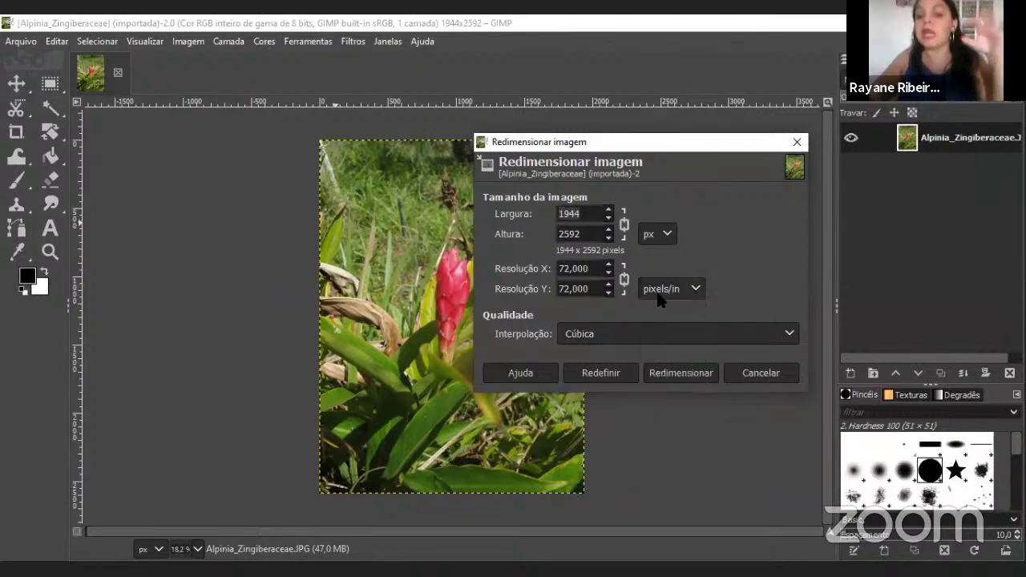
double_click(568, 271)
text(250)
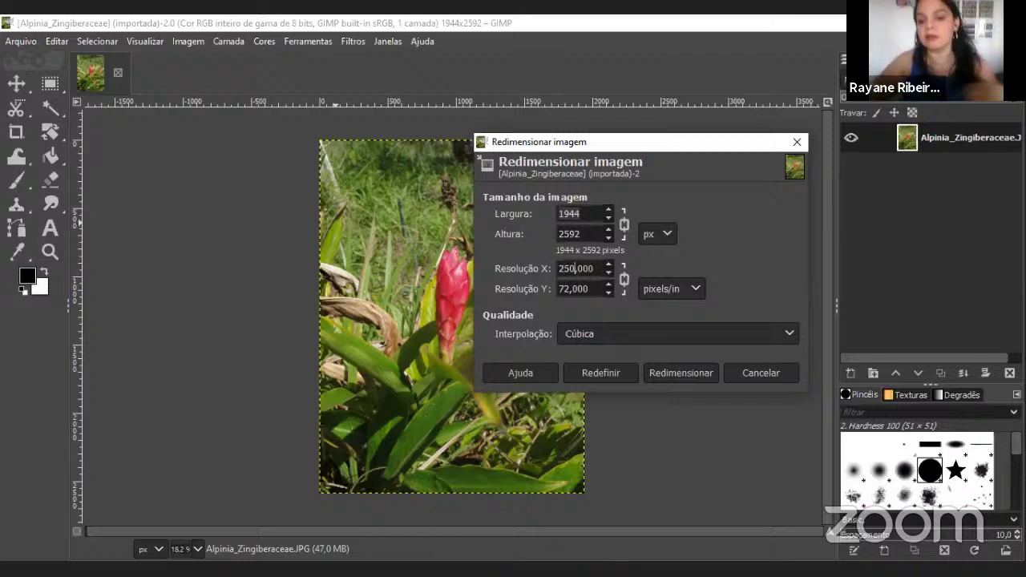
click(583, 289)
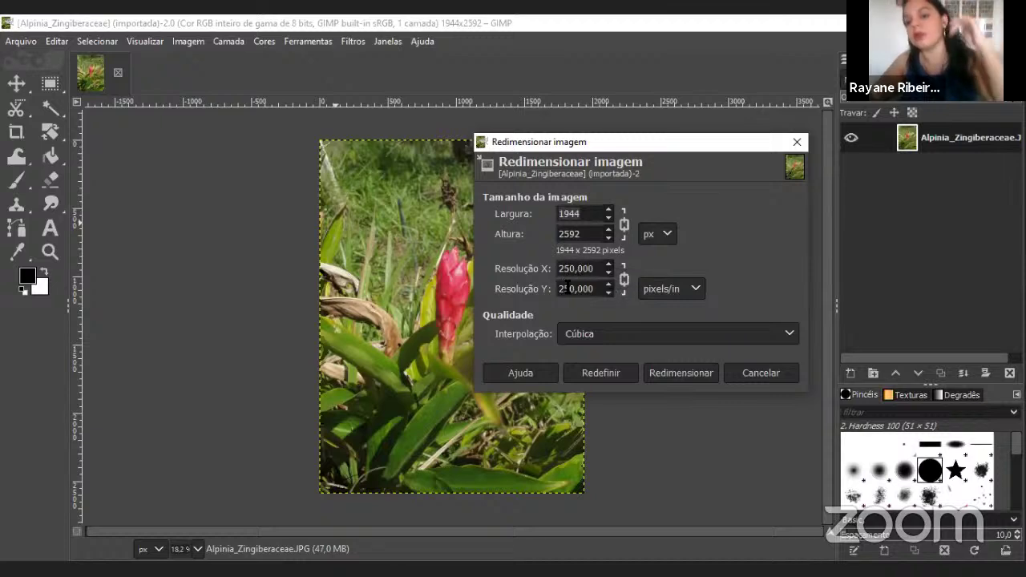
click(623, 282)
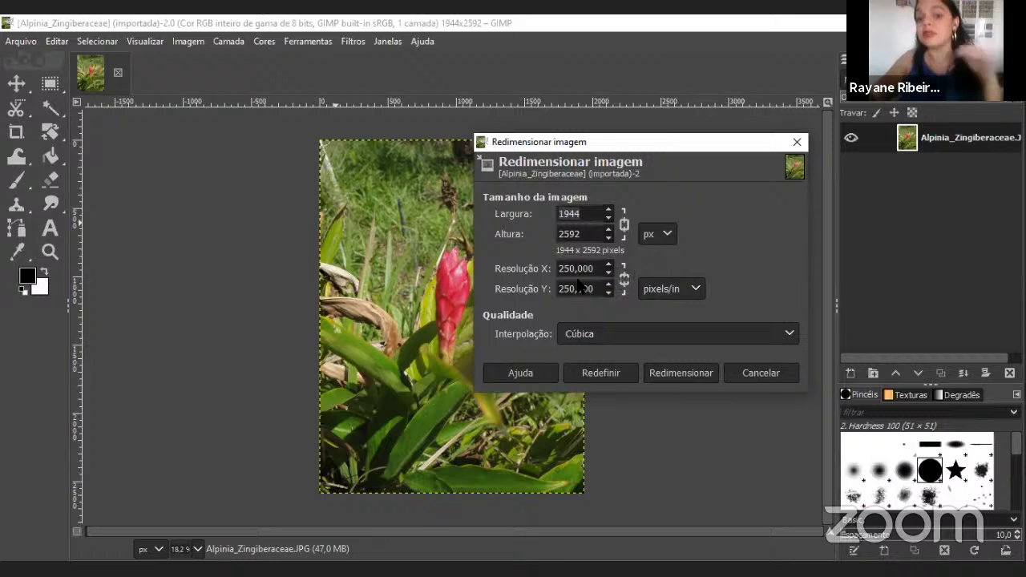
click(627, 279)
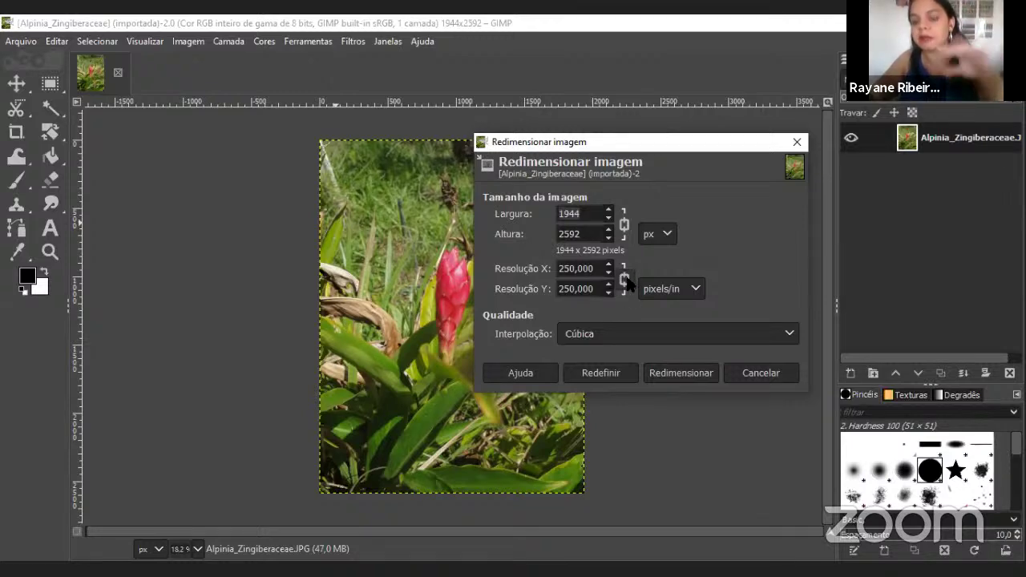
click(626, 279)
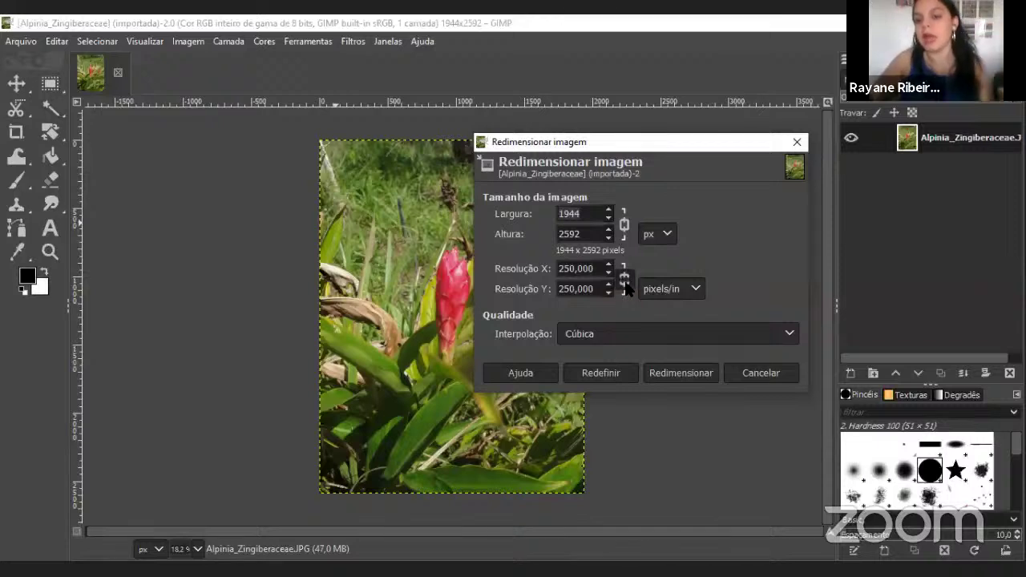
click(592, 213)
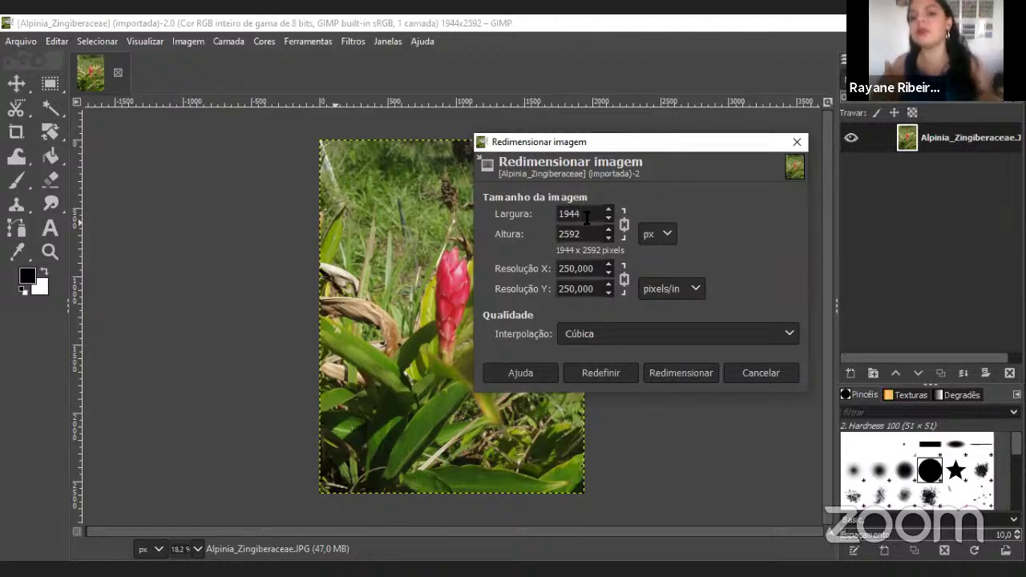
key(BackSpace)
key(BackSpace)
key(BackSpace)
key(BackSpace)
text(375)
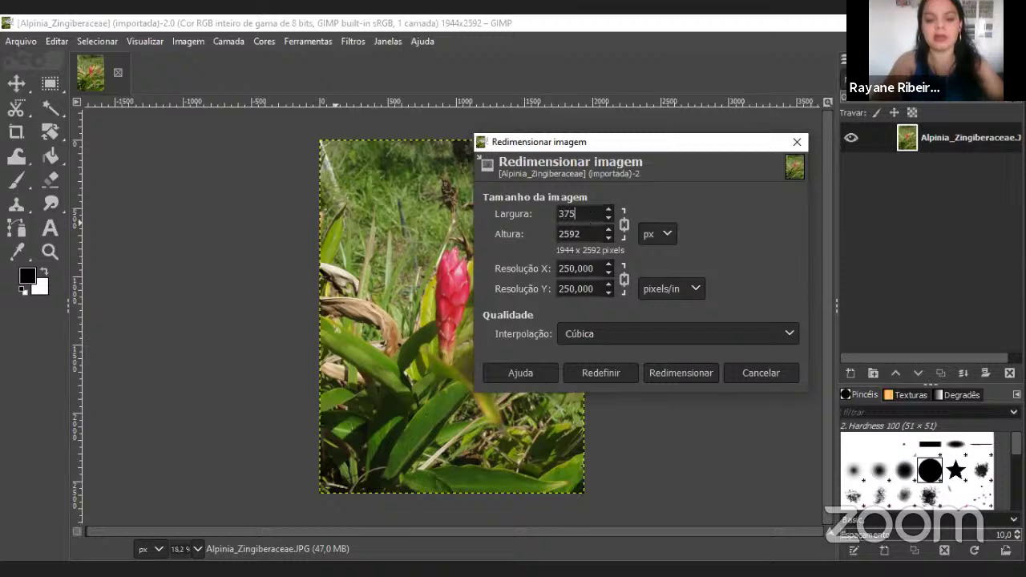
click(590, 233)
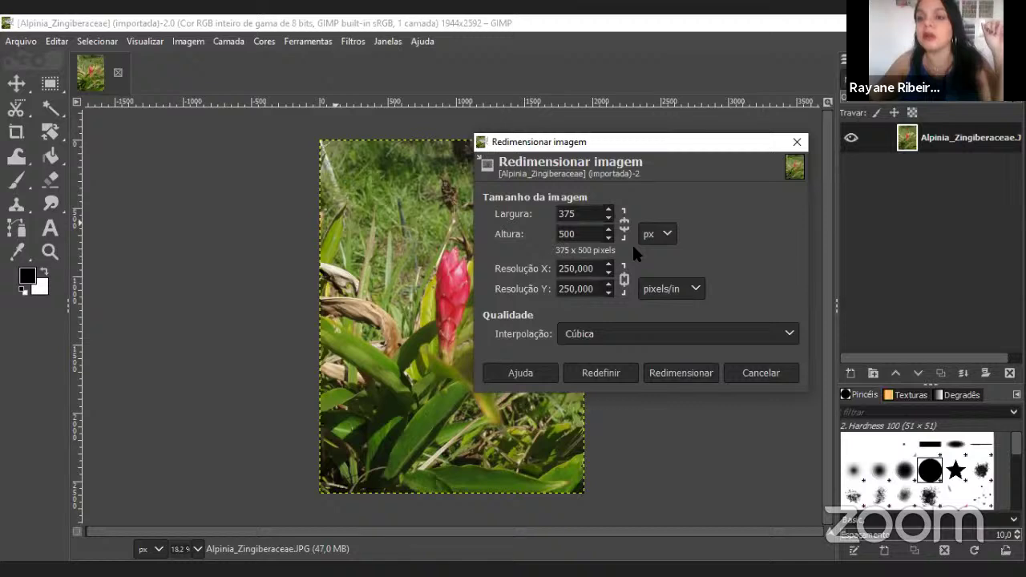
click(622, 227)
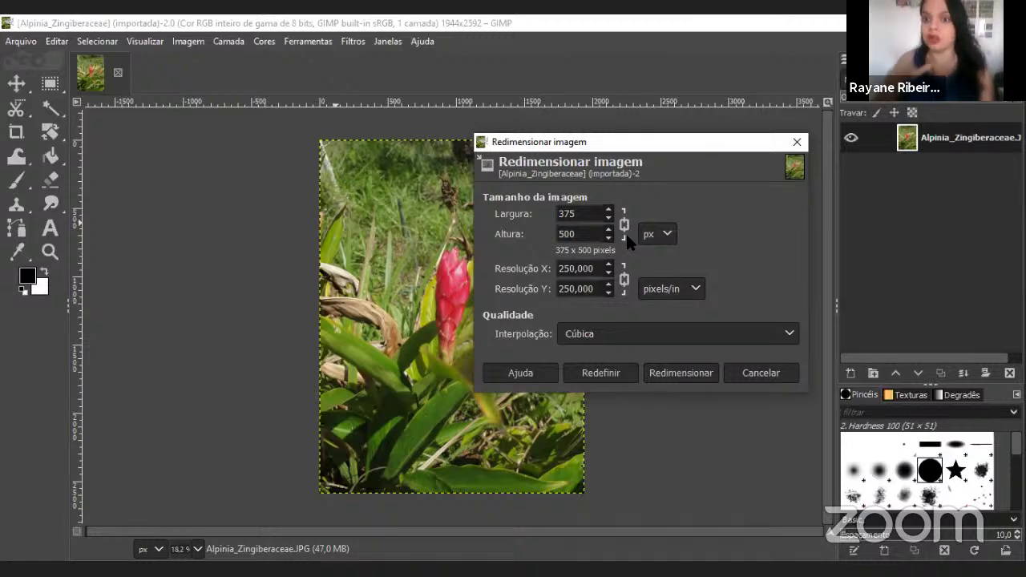
click(795, 143)
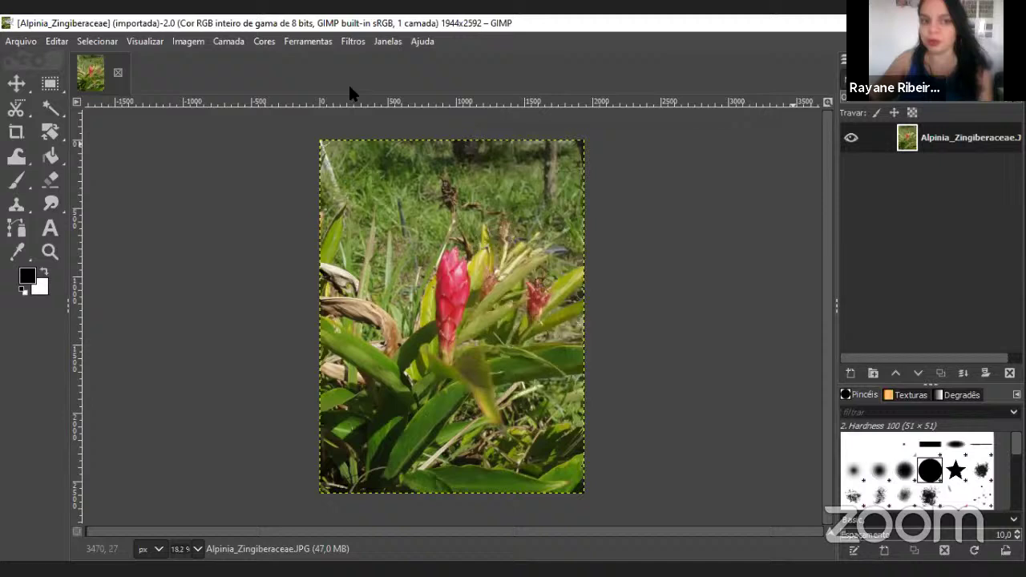
Start resizing the Alpinia image and set its X and Y resolution to 250 pixels/in
click(191, 45)
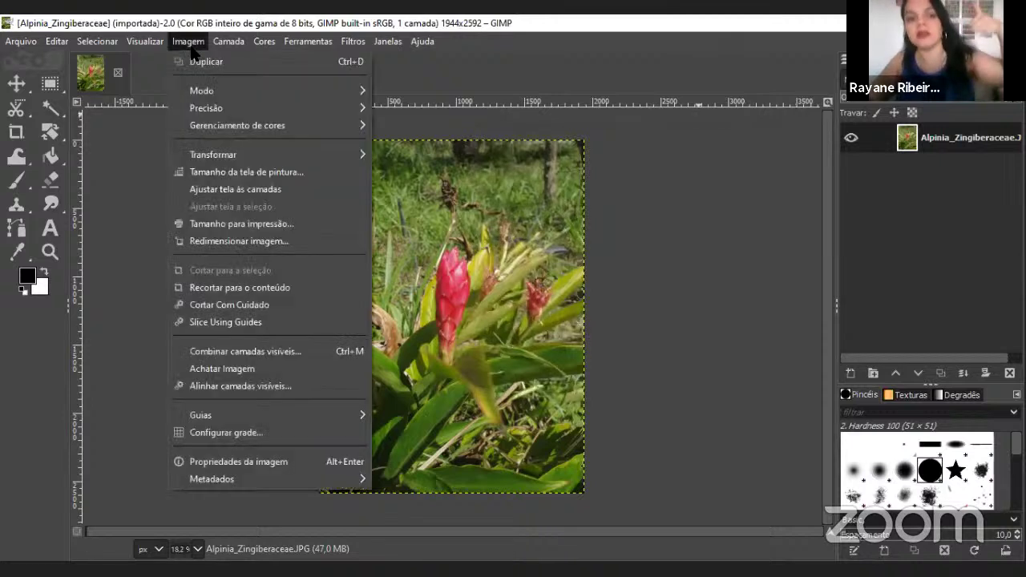
click(256, 240)
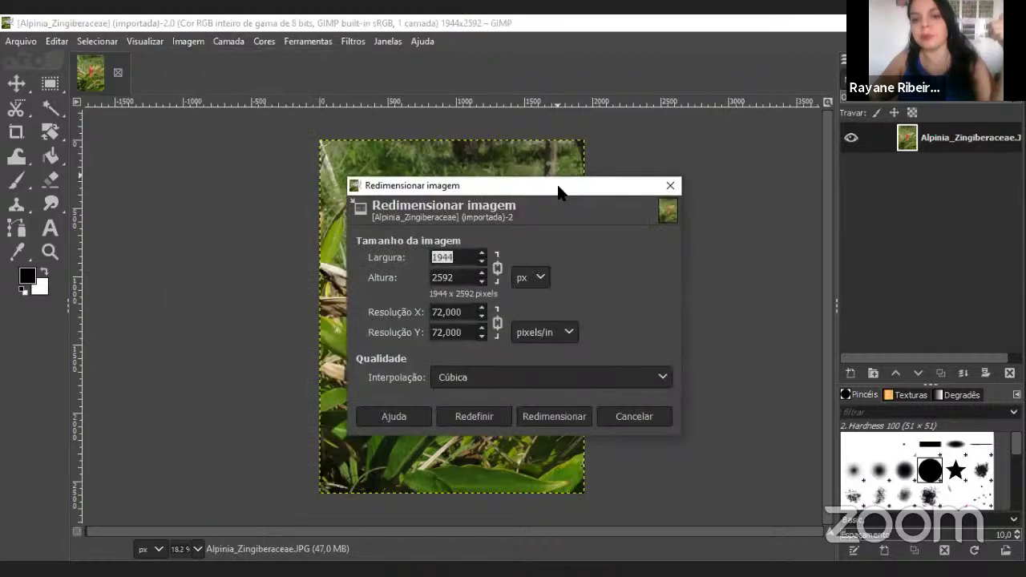
drag(558, 189, 676, 140)
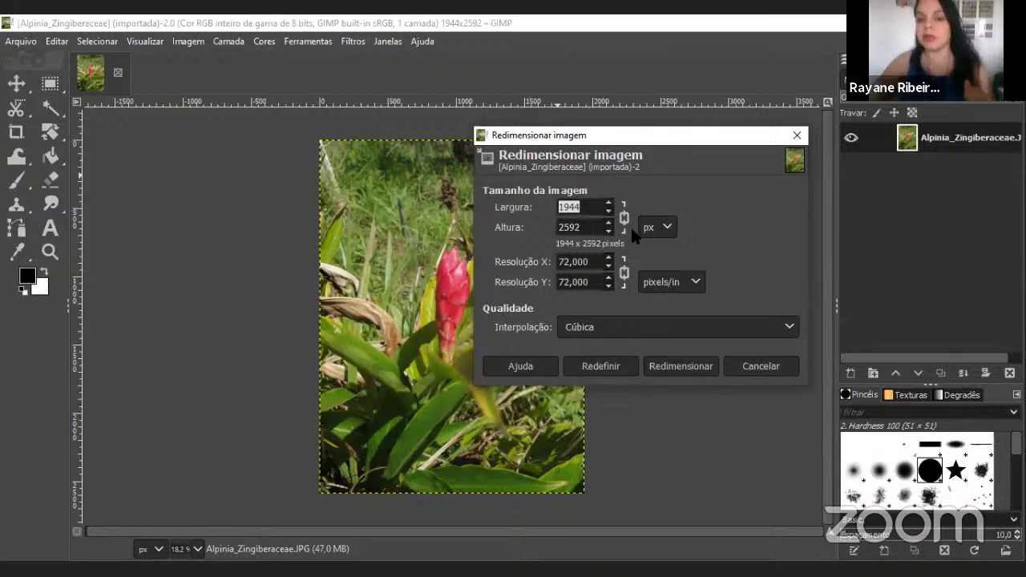
click(573, 261)
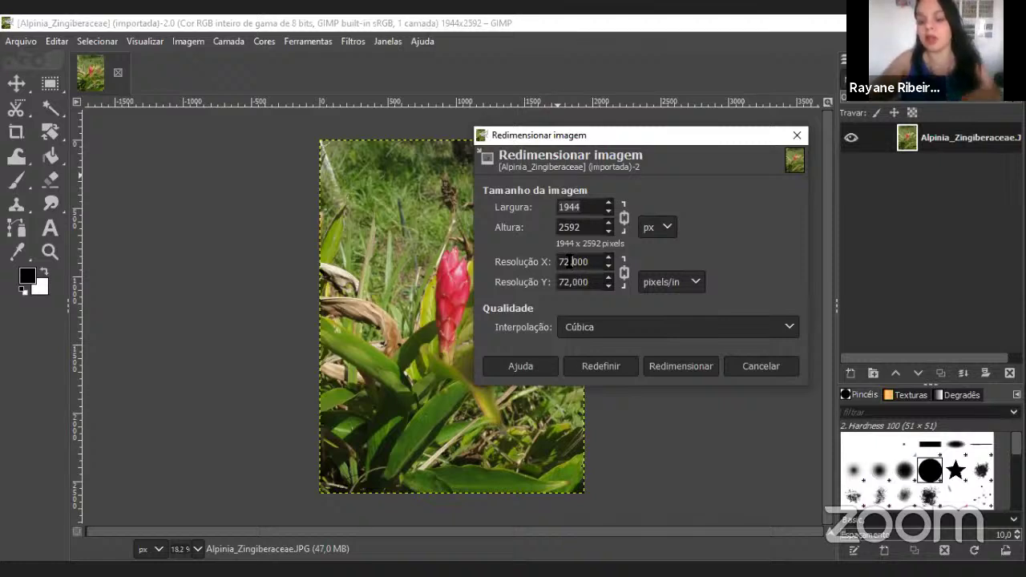
key(BackSpace)
key(BackSpace)
text(250)
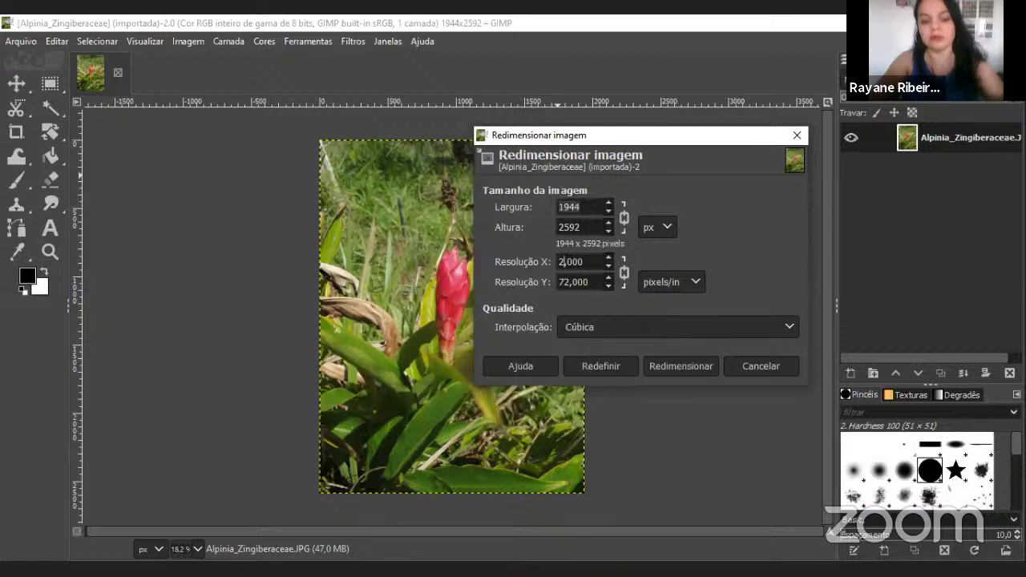
click(577, 284)
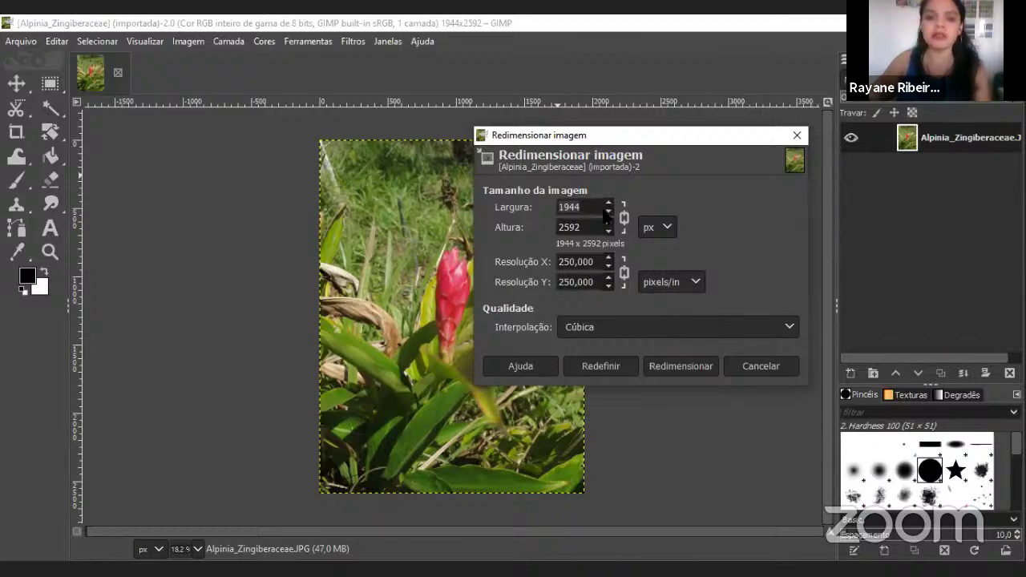
Keep pixels as the size unit and set the image width to 375 px with the height scaled proportionally
click(667, 229)
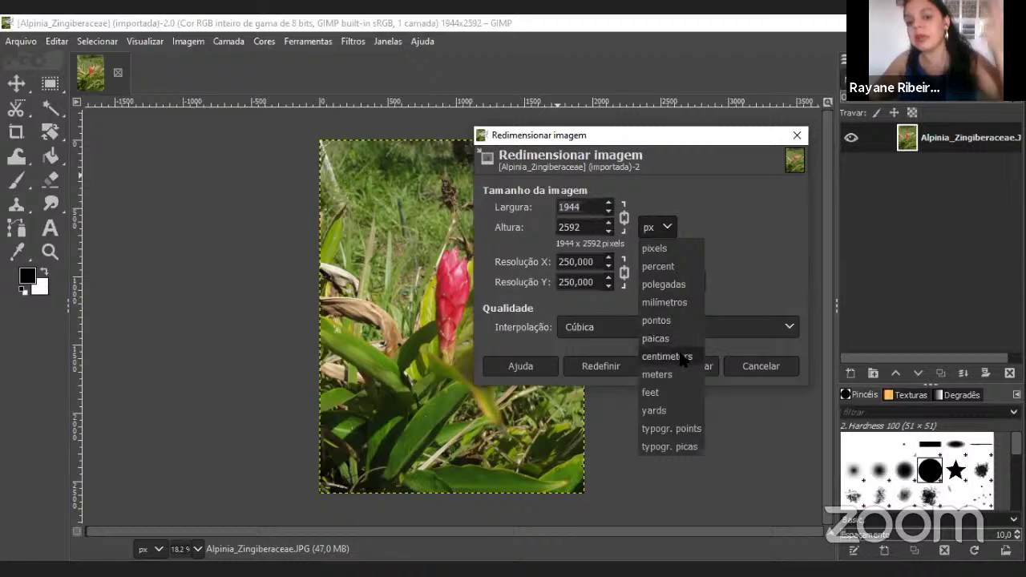
click(669, 230)
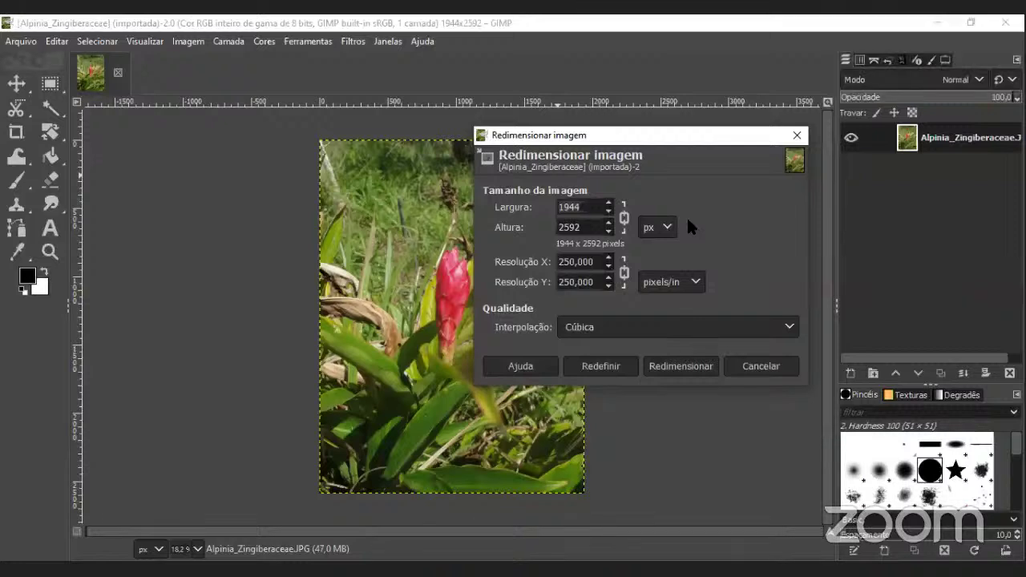
click(597, 209)
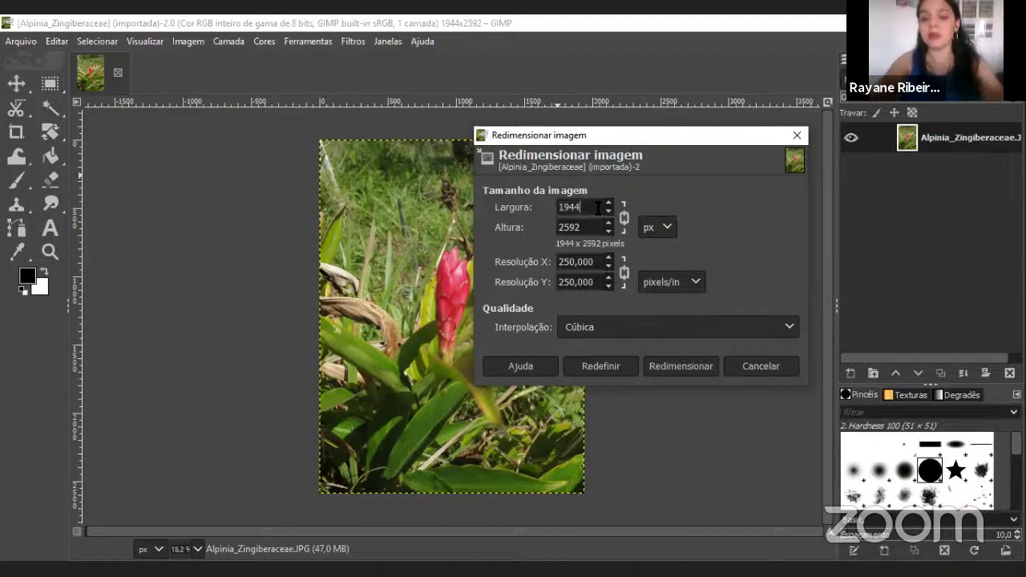
key(BackSpace)
key(BackSpace)
key(BackSpace)
key(BackSpace)
text(375)
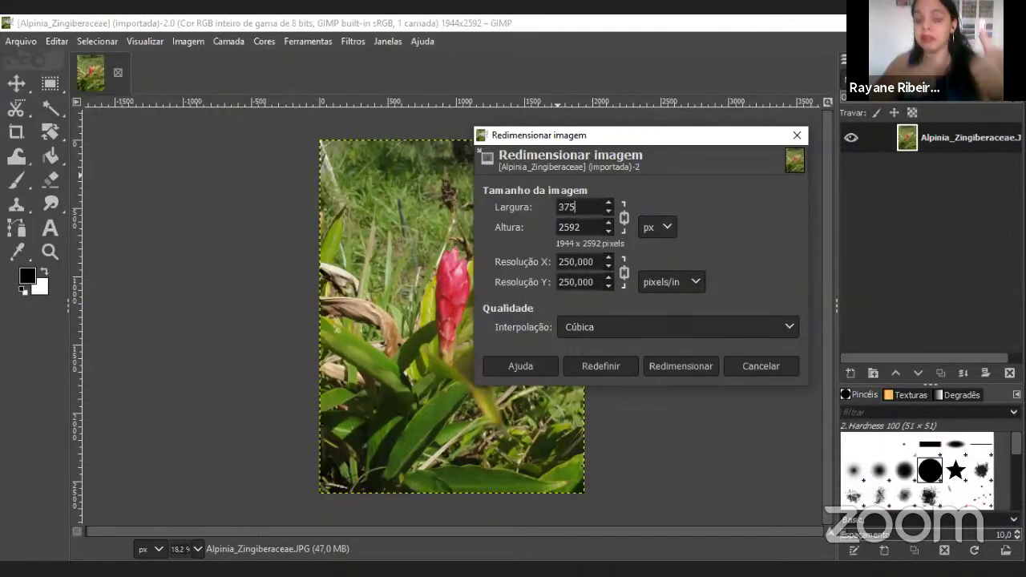
click(593, 227)
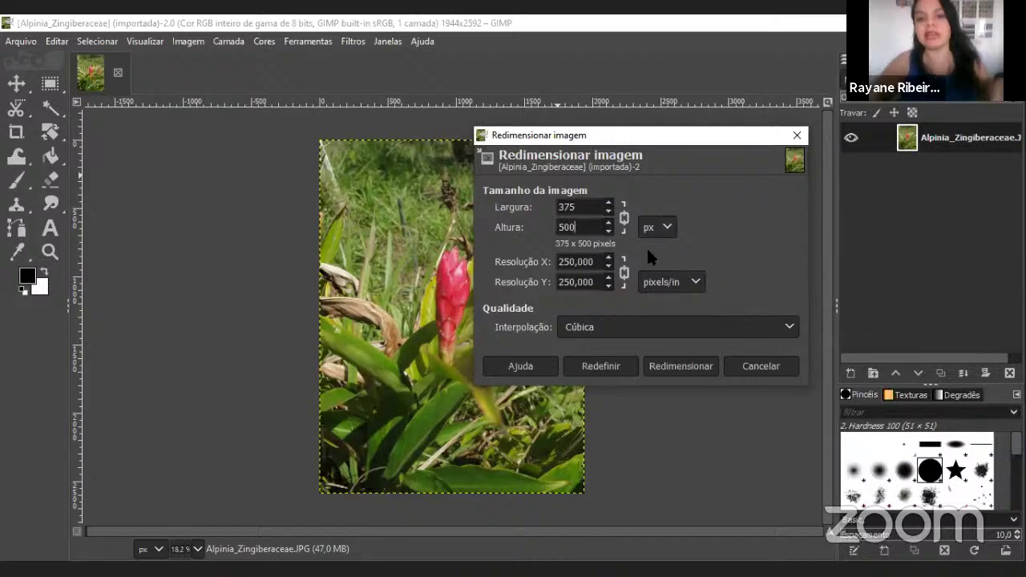
Try an image width of 500 px with proportional height
click(582, 206)
key(BackSpace)
key(BackSpace)
key(BackSpace)
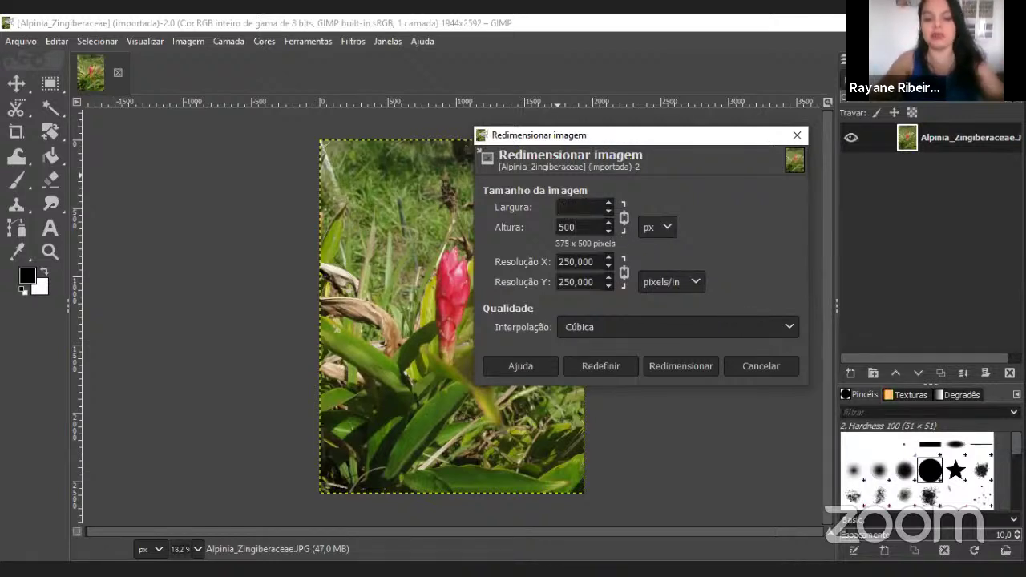
text(500)
click(585, 225)
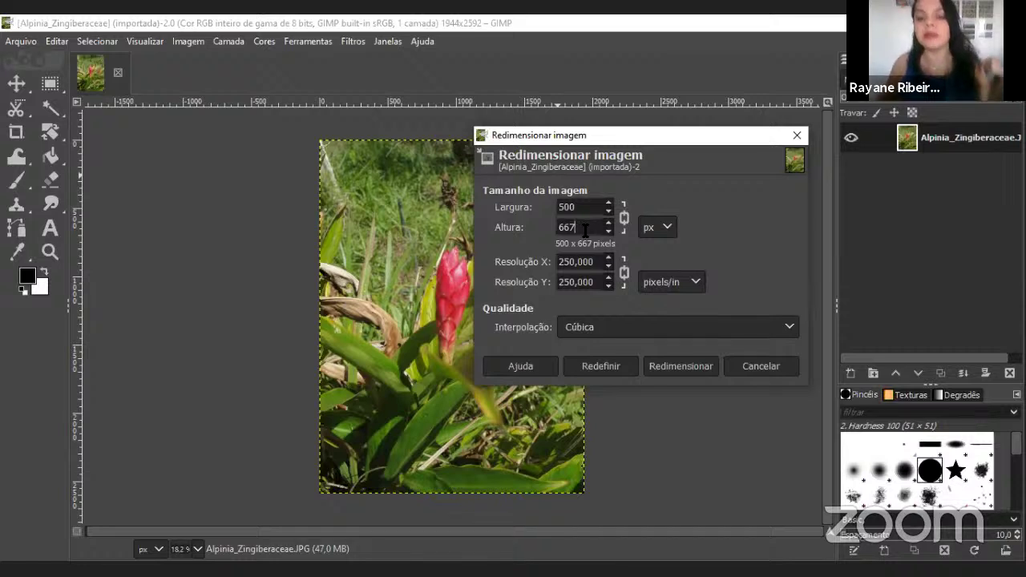
key(BackSpace)
key(BackSpace)
key(BackSpace)
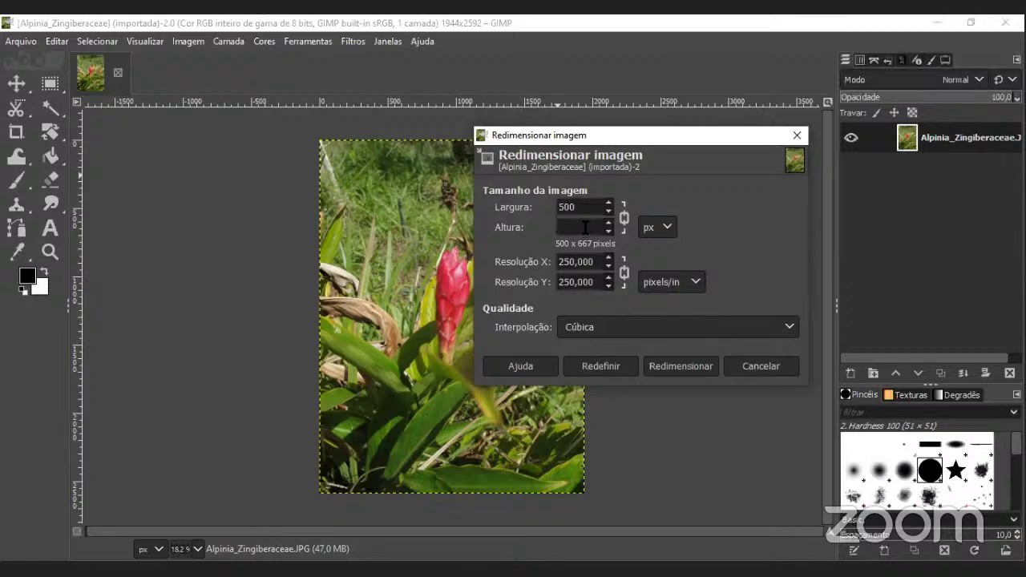
Return the image width to 375 px with proportional height and apply the resize
click(583, 210)
key(BackSpace)
key(BackSpace)
key(BackSpace)
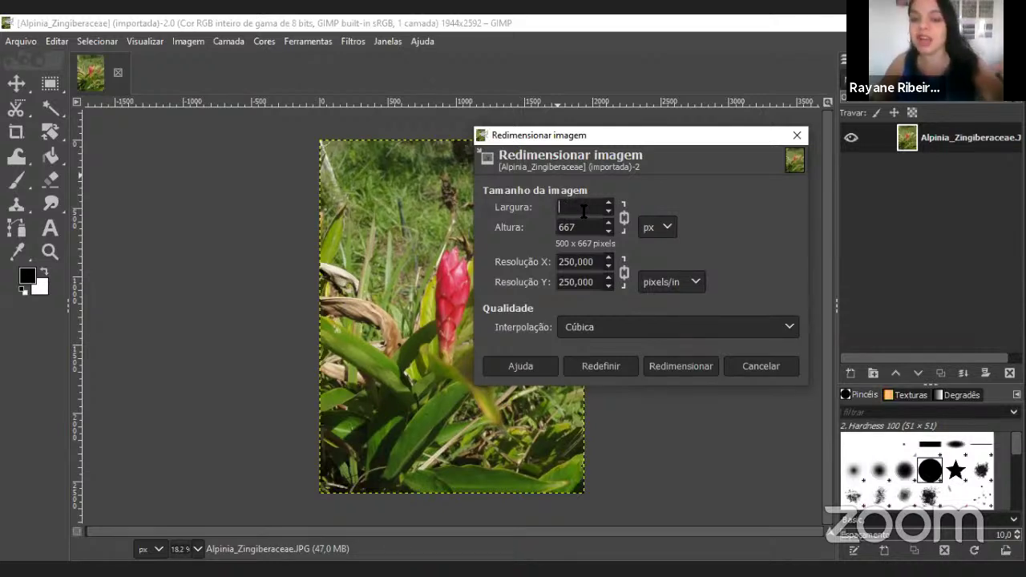
text(375)
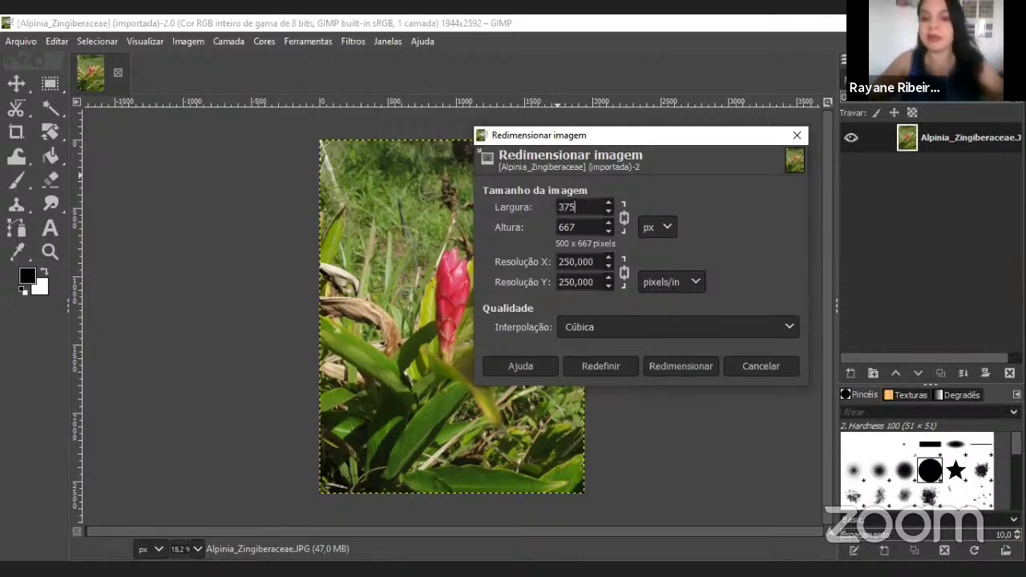
click(579, 227)
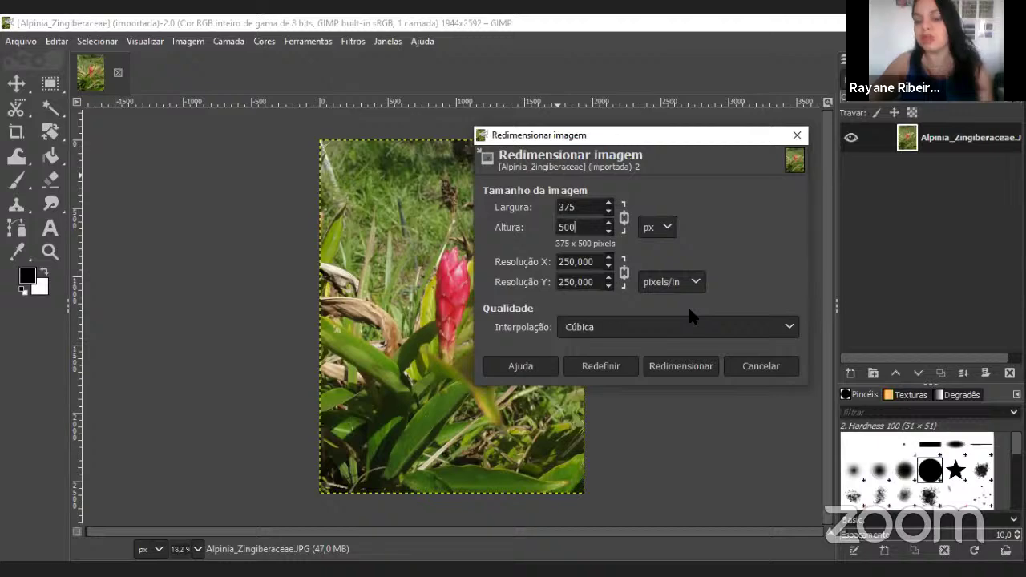
click(681, 366)
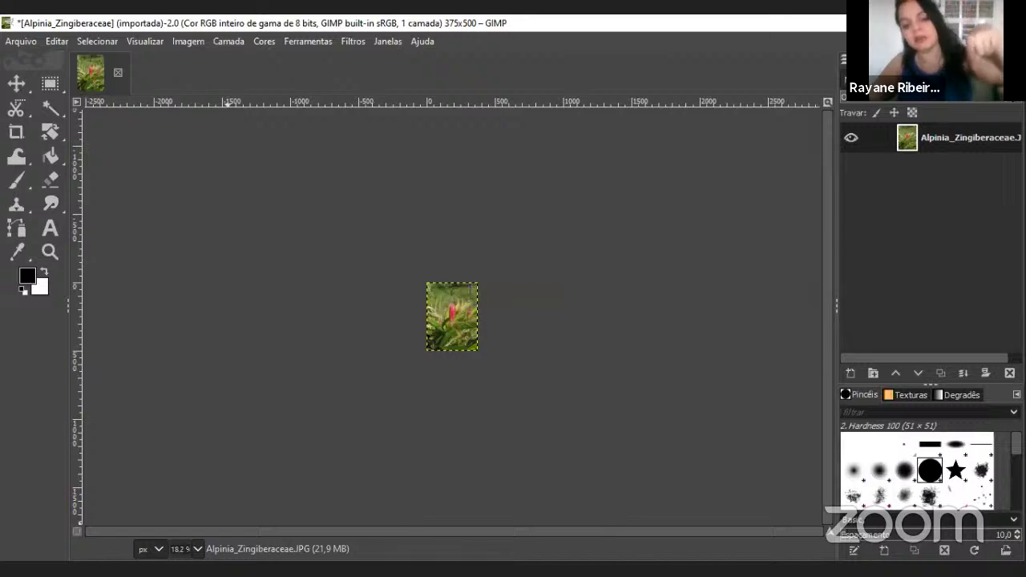
View the resized image at 100% zoom and close the GEGL operation dialog
click(197, 550)
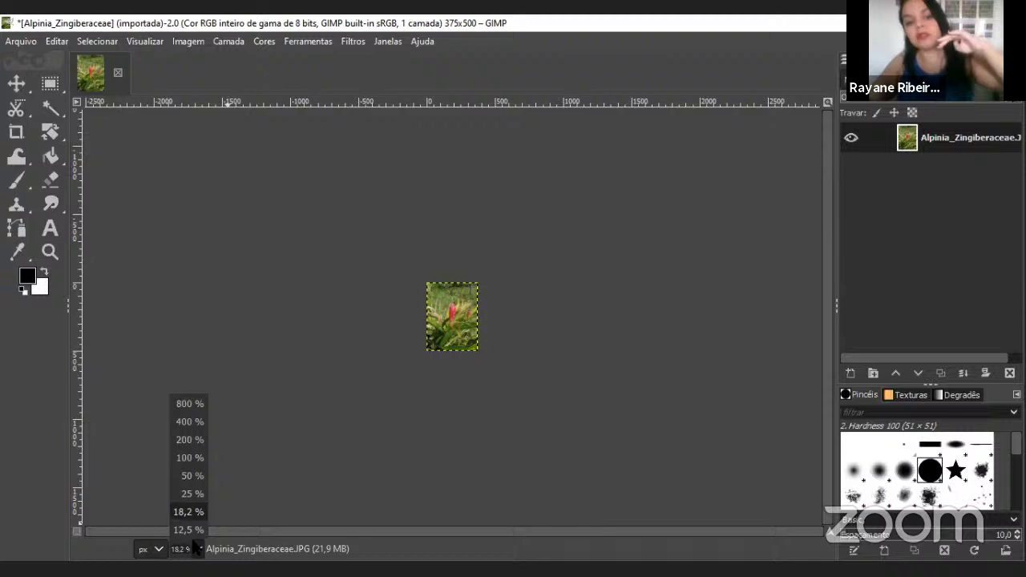
click(189, 457)
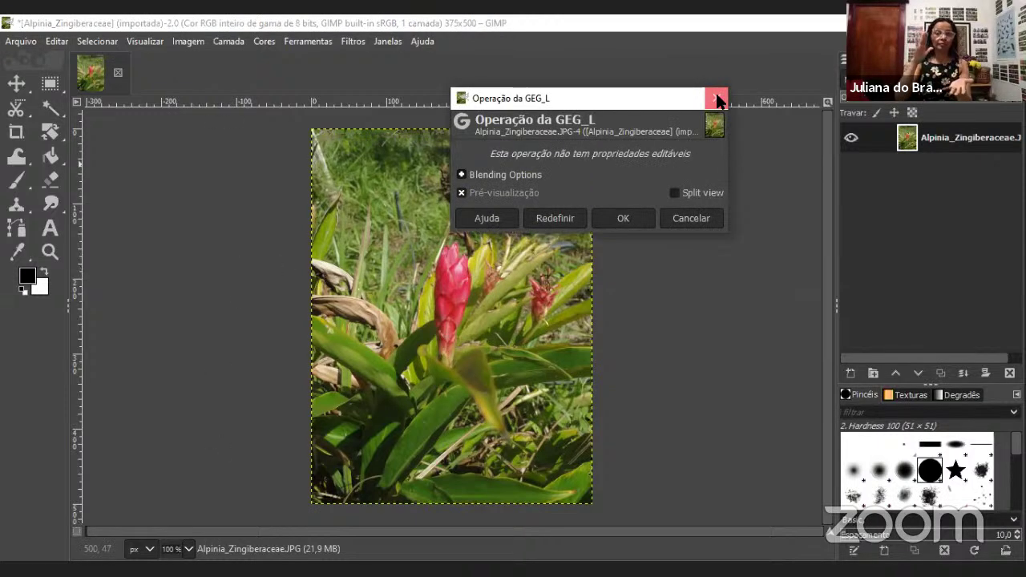
click(716, 98)
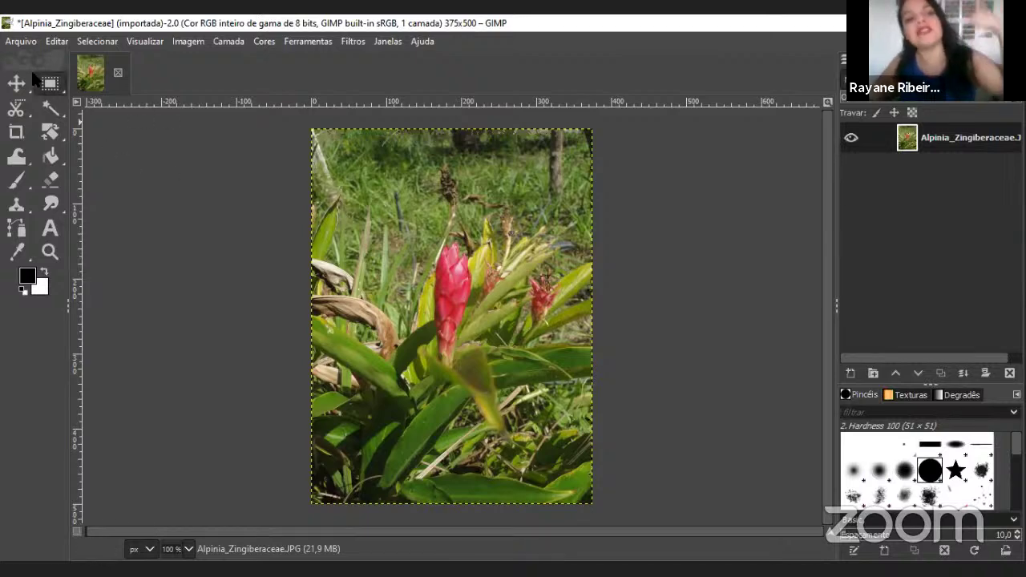
Start exporting the resized image to the FOTOS folder under the name Alpinia_Zingiberaceae (formatada).JPG
click(19, 45)
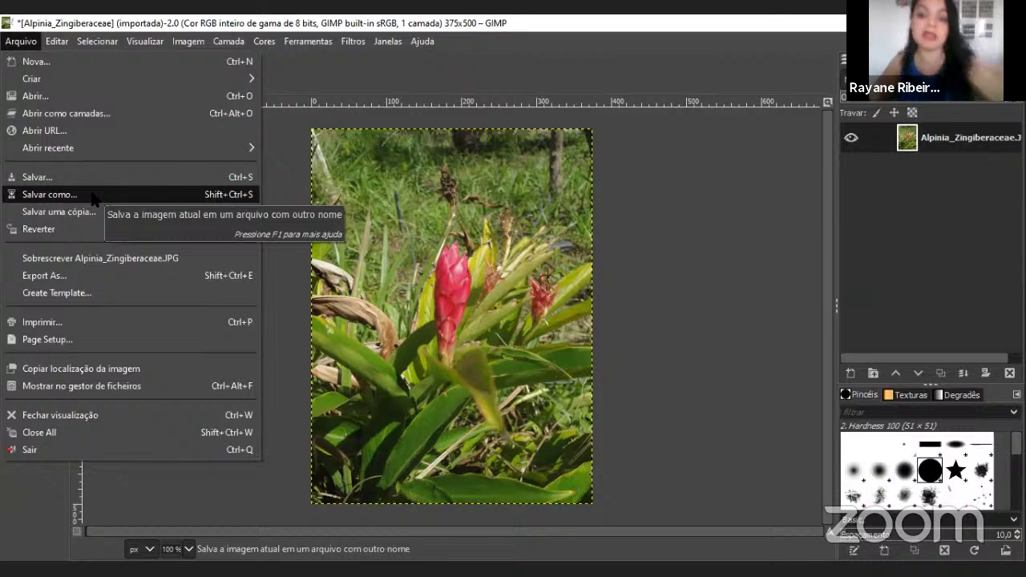
click(22, 44)
click(22, 44)
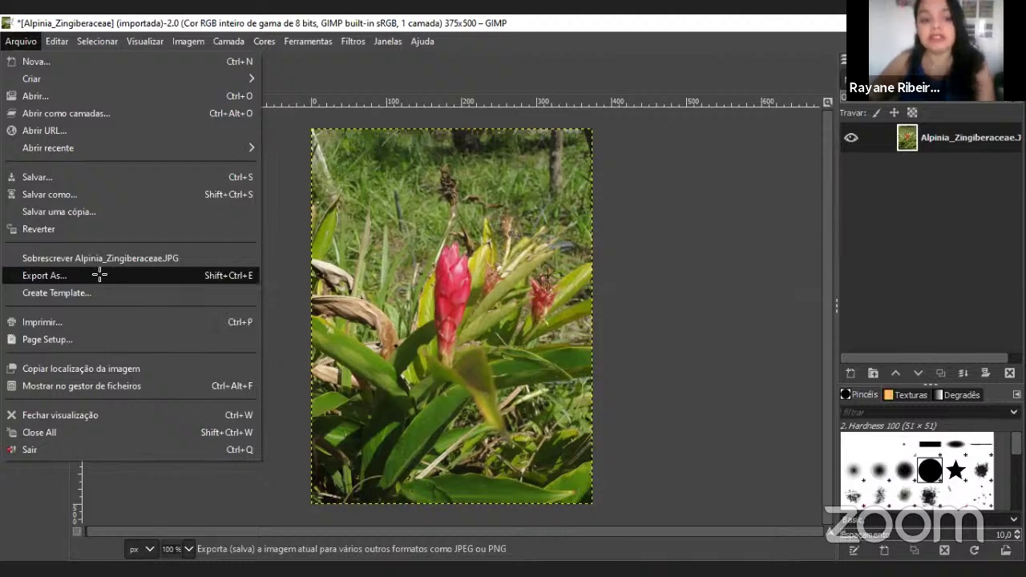
click(100, 275)
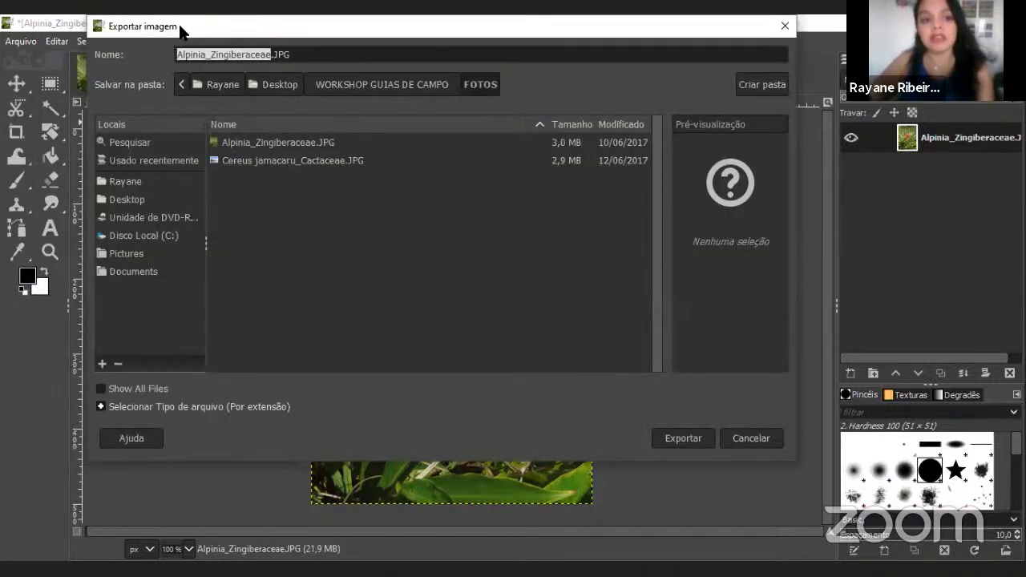
drag(180, 31, 150, 116)
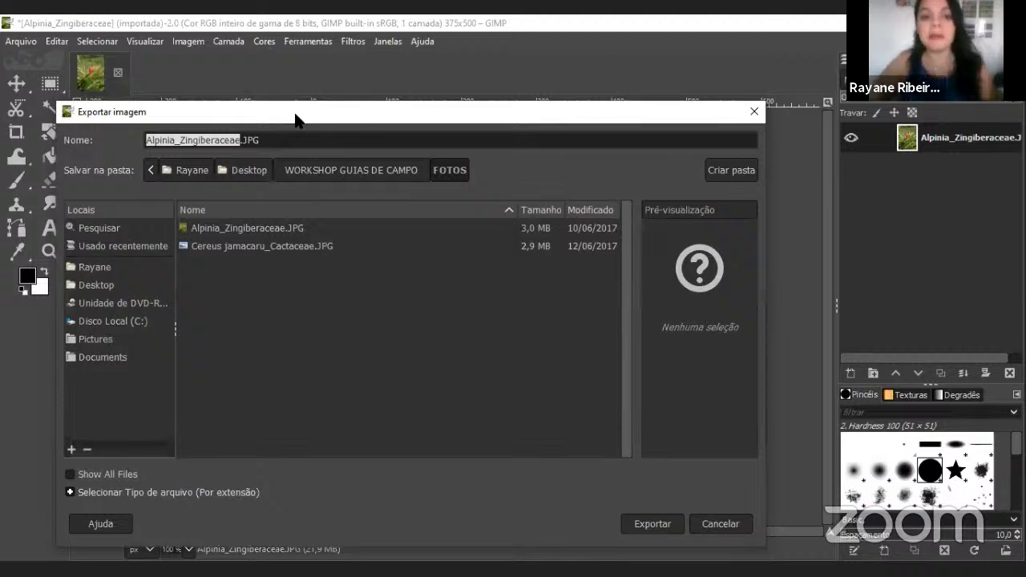
drag(295, 119, 309, 99)
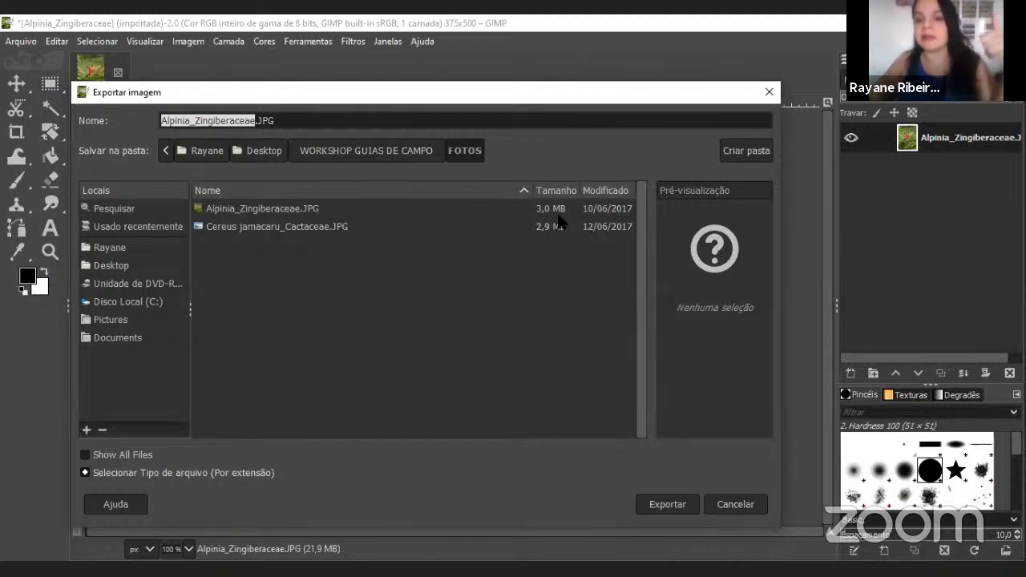
click(255, 122)
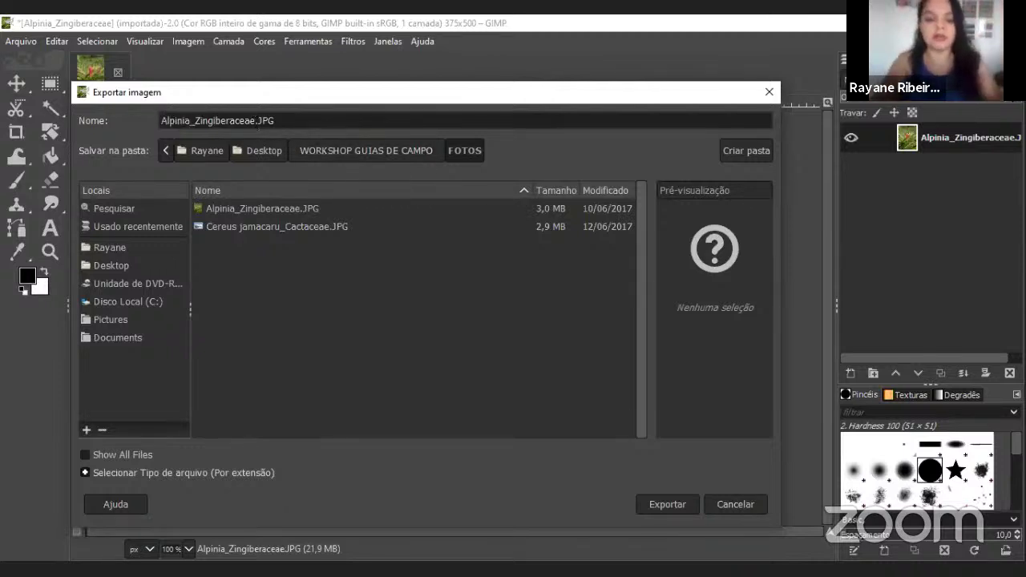
text(()
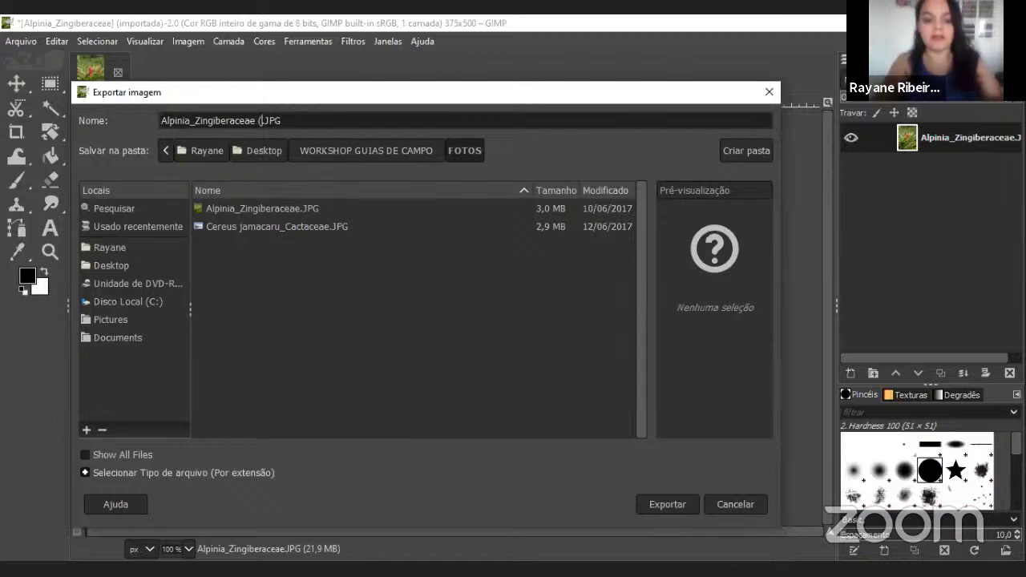
text(formatada))
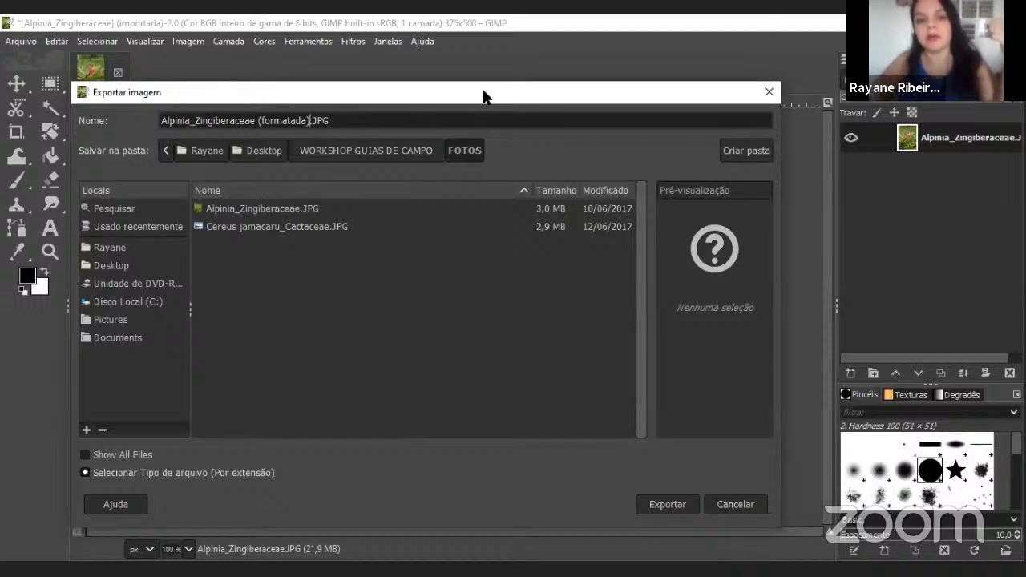
Try to complete the JPG export and close the export dialog
drag(482, 96, 429, 66)
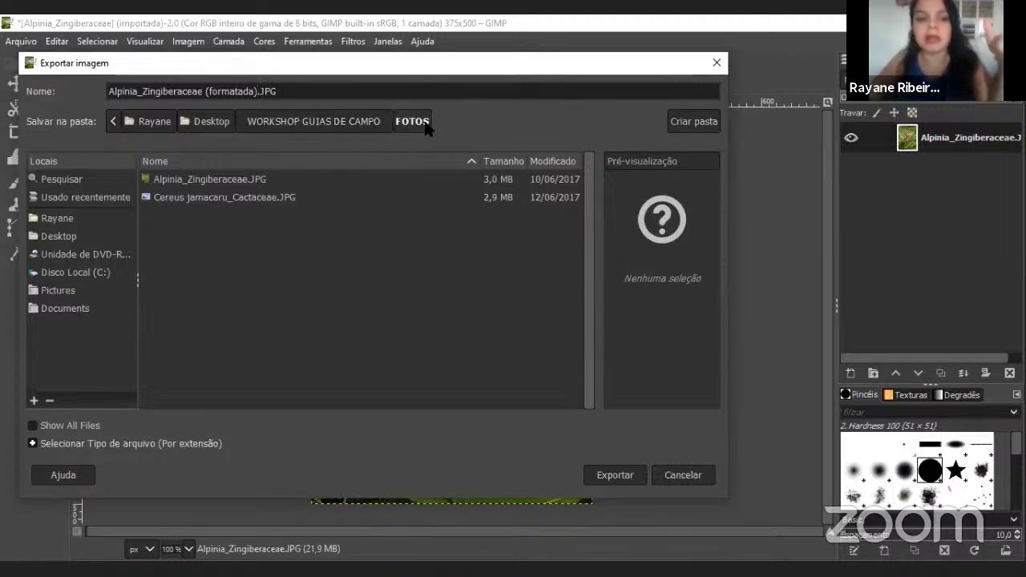
click(623, 478)
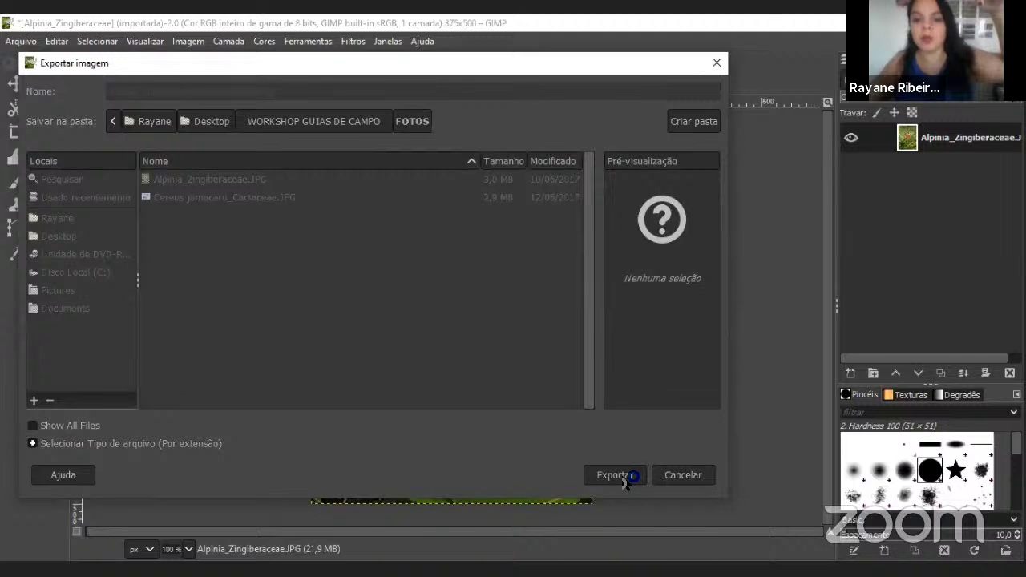
click(623, 479)
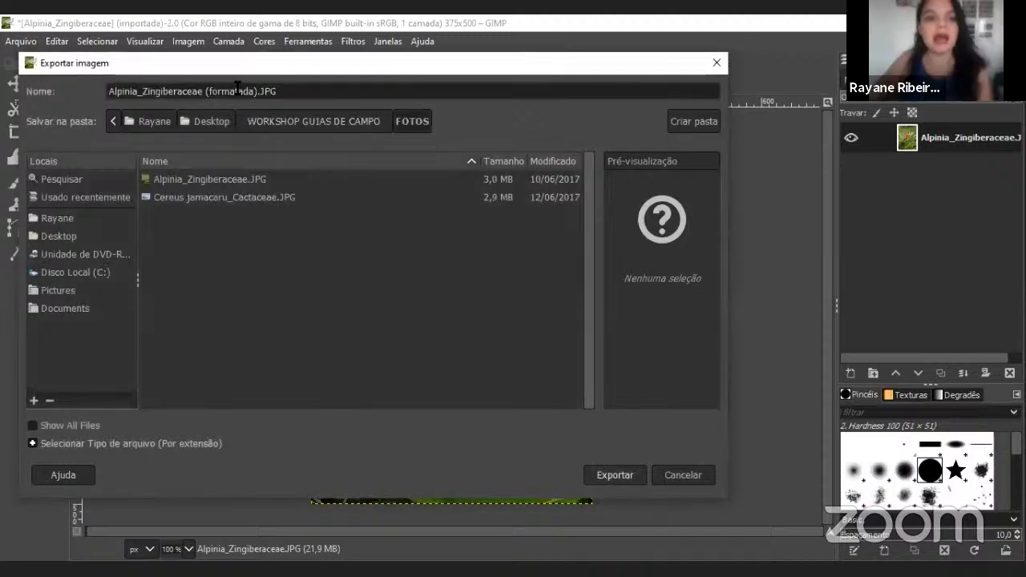
drag(717, 66, 699, 144)
click(698, 142)
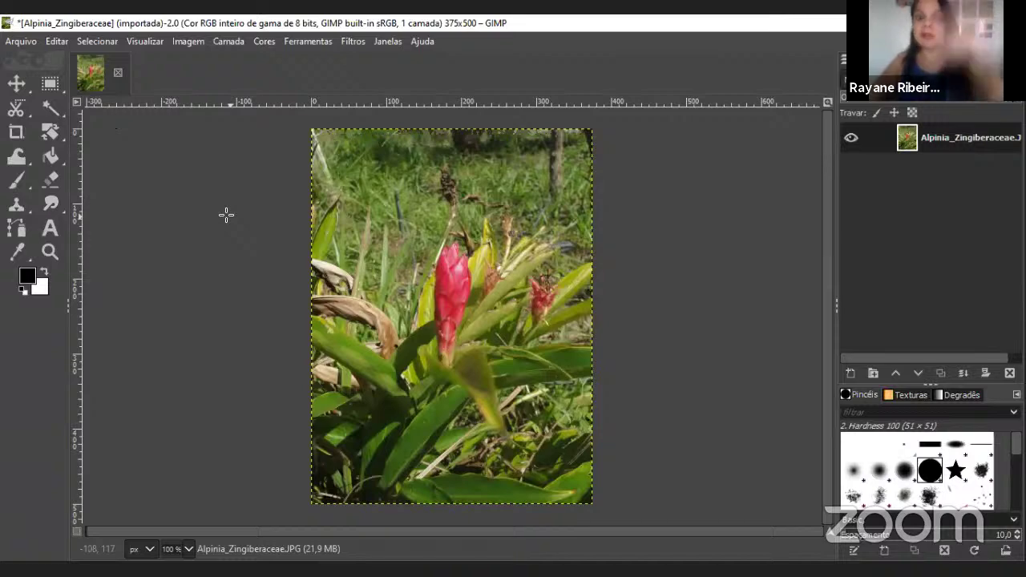
Export the resized image to the FOTOS folder as Alpinia_Zingiberaceae (formatada).JPG
click(20, 41)
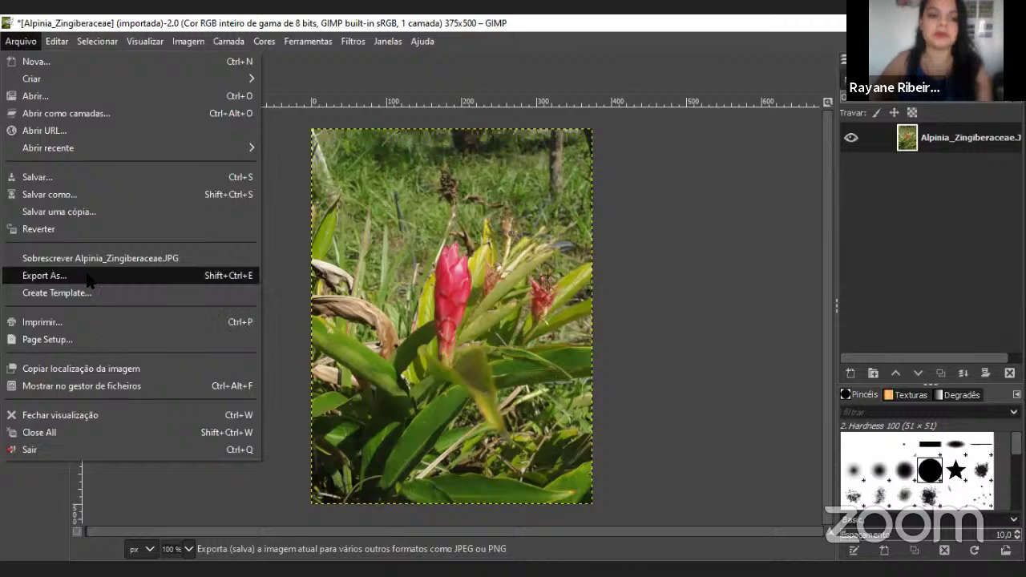
click(44, 275)
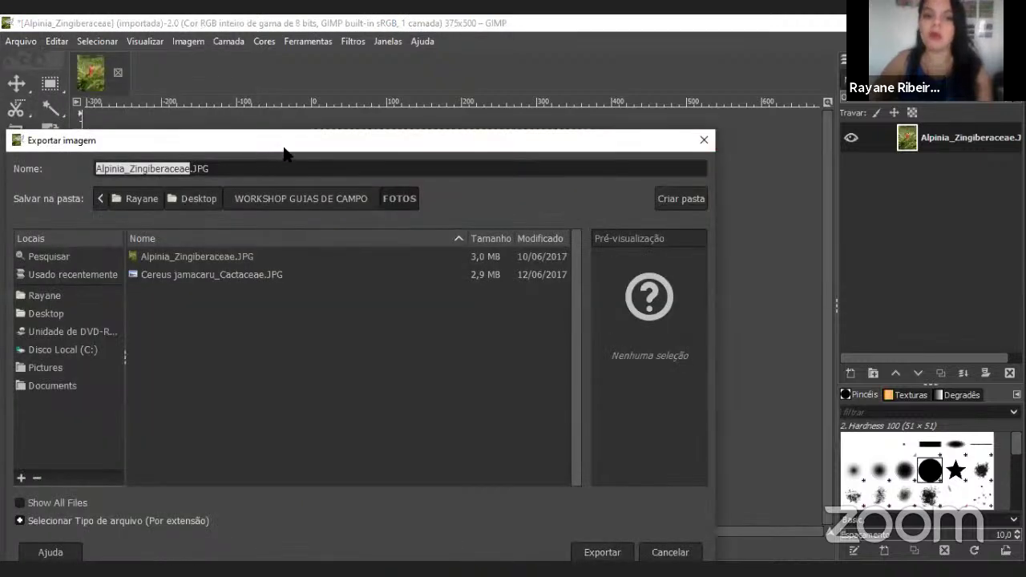
drag(283, 148, 365, 112)
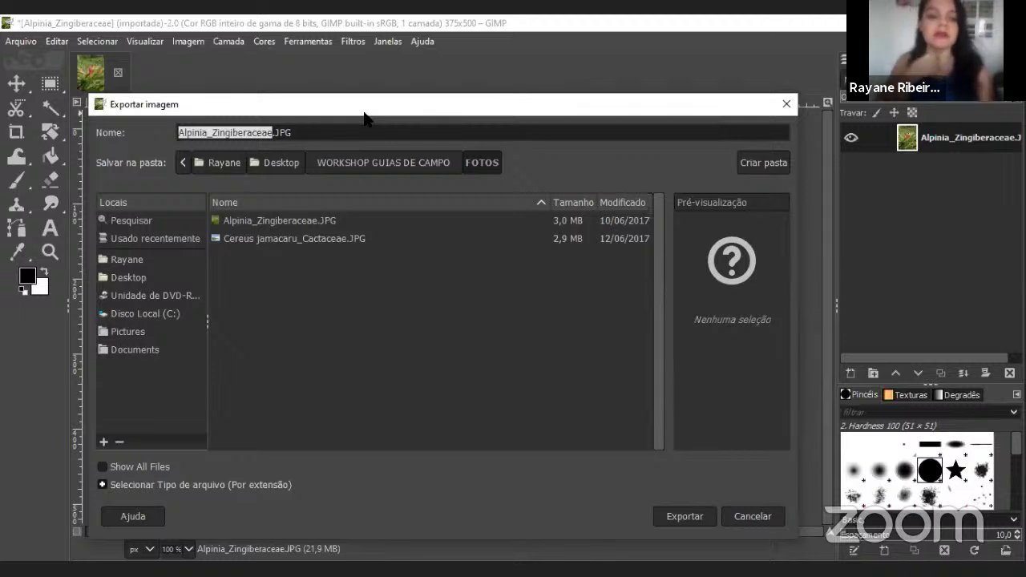
click(273, 132)
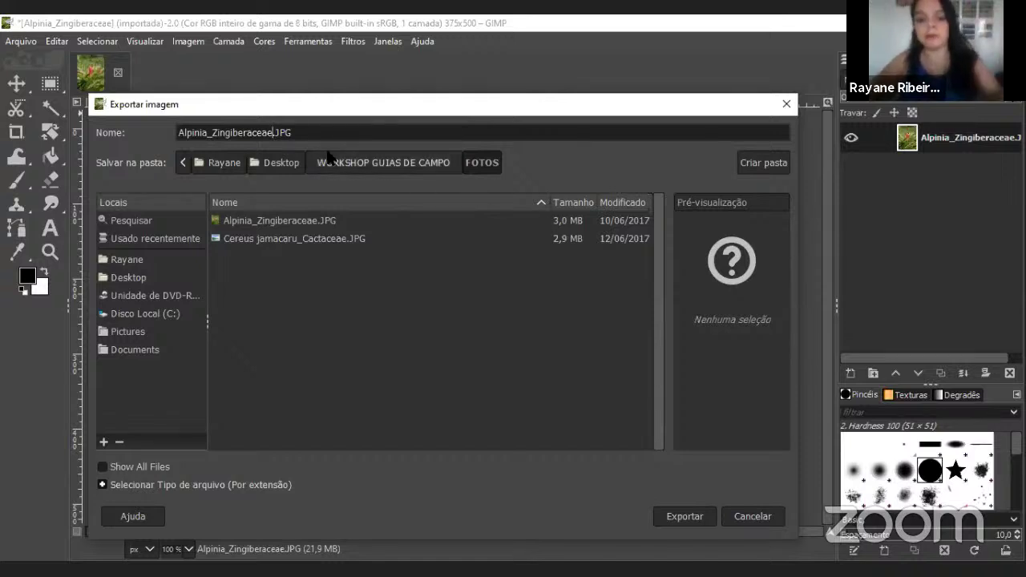
text((formatada))
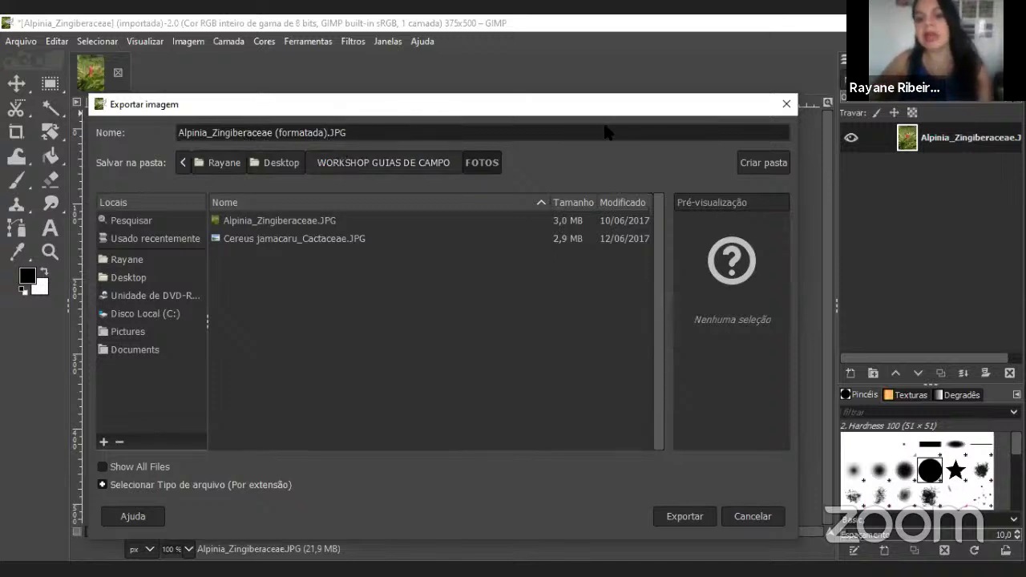
key(Return)
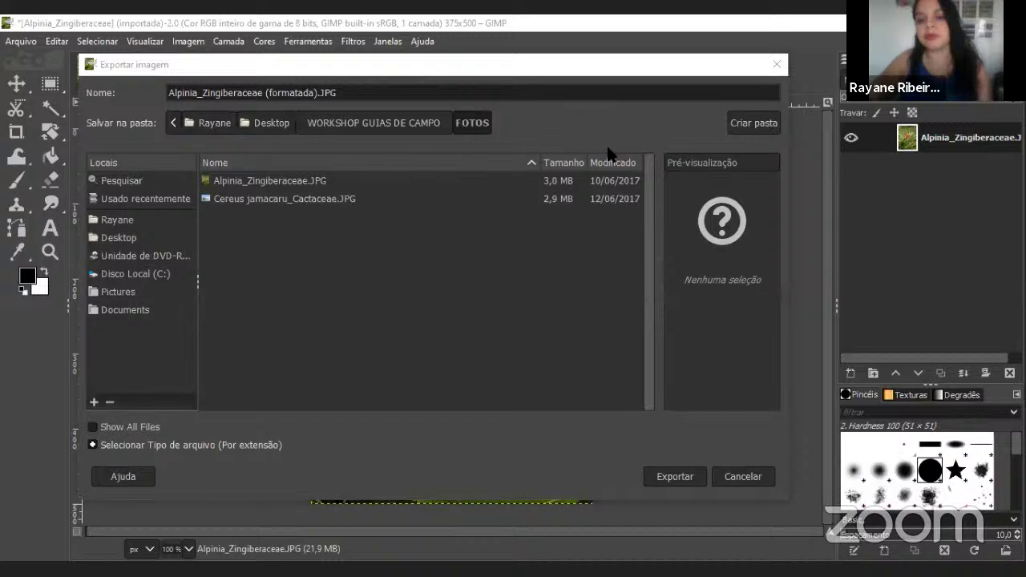
click(675, 476)
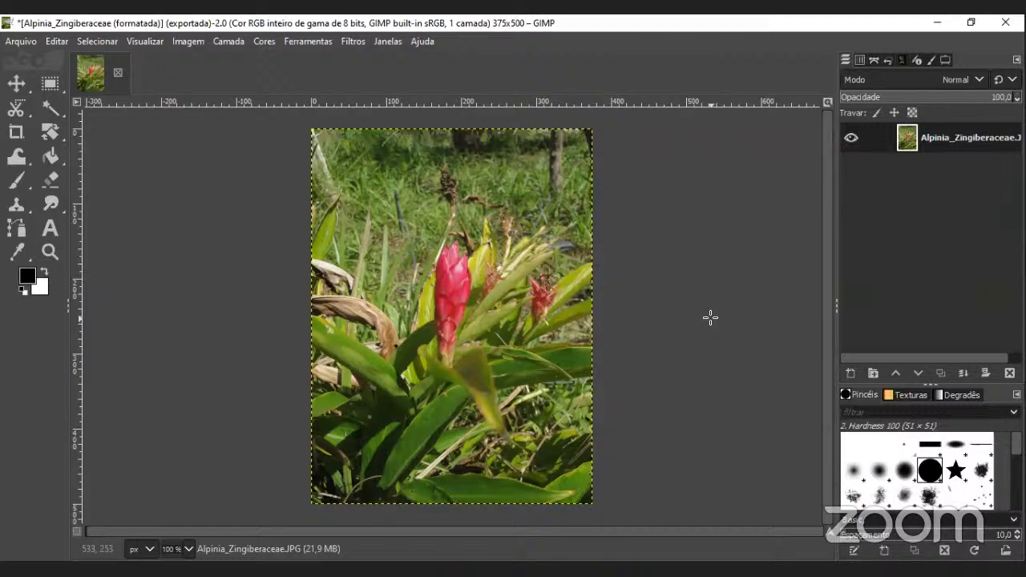
click(18, 41)
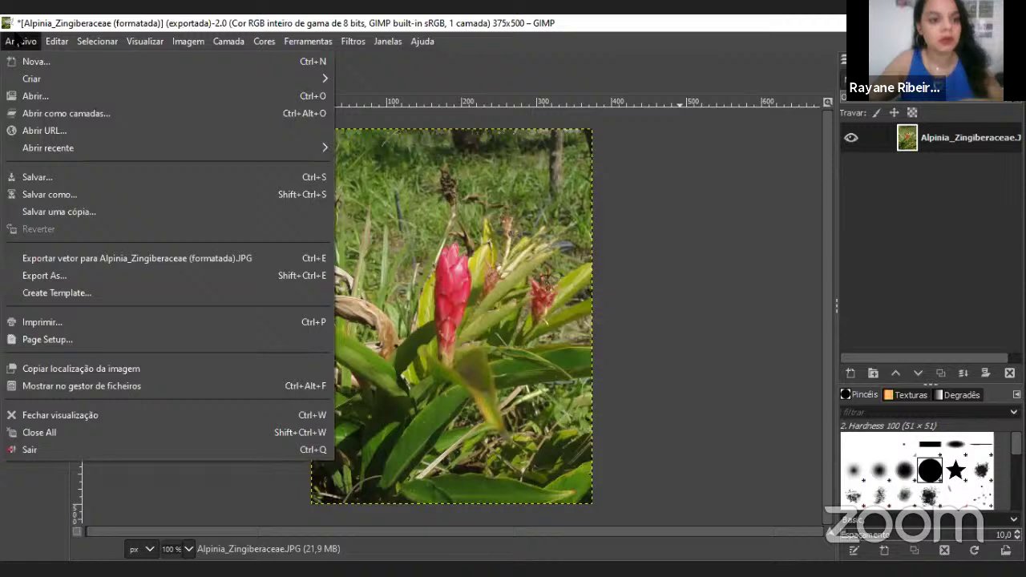
click(19, 41)
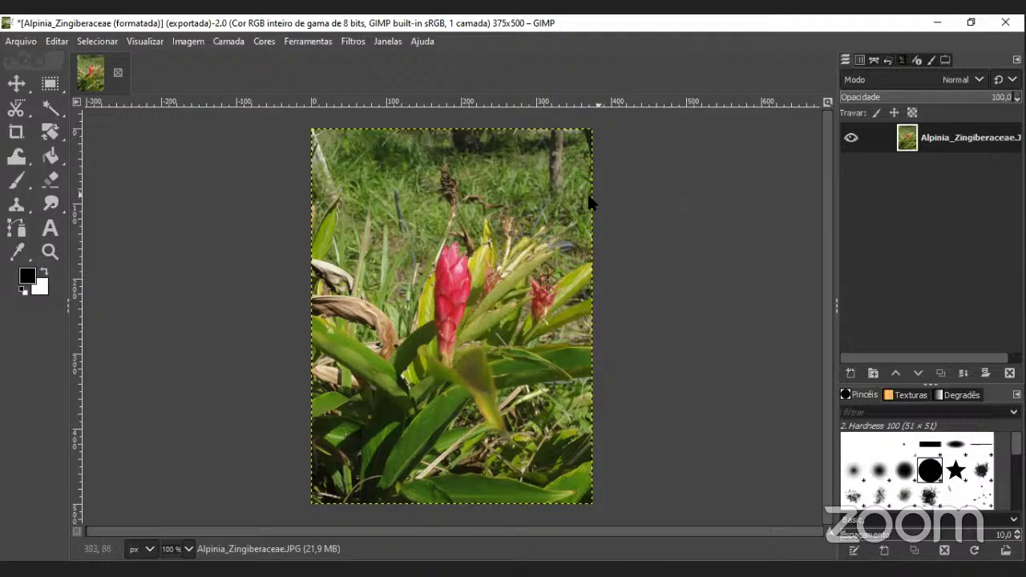
click(22, 42)
click(29, 43)
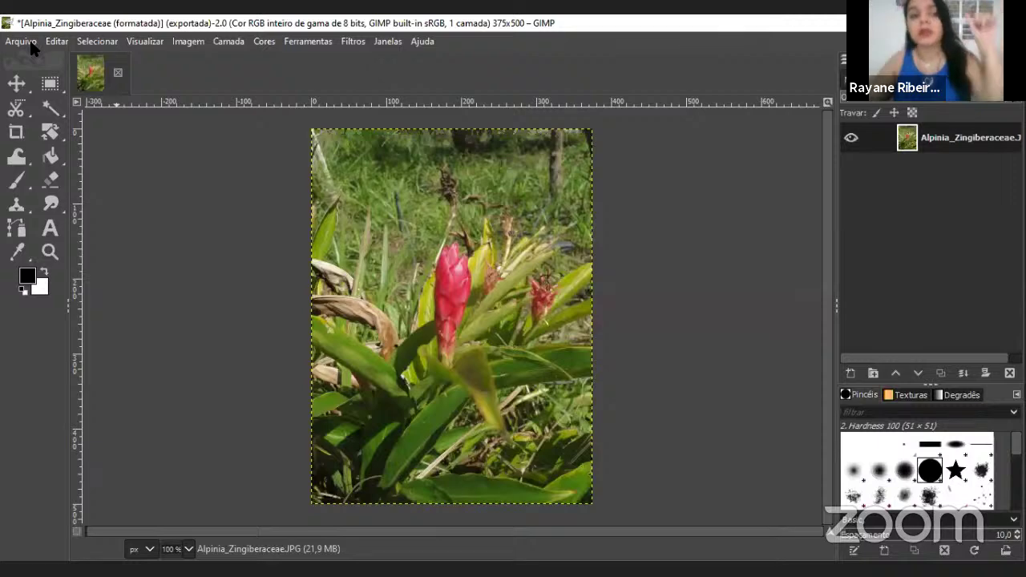
Open the cactus photo Cereus jamacaru_Cactaceae.JPG from the FOTOS folder
click(32, 46)
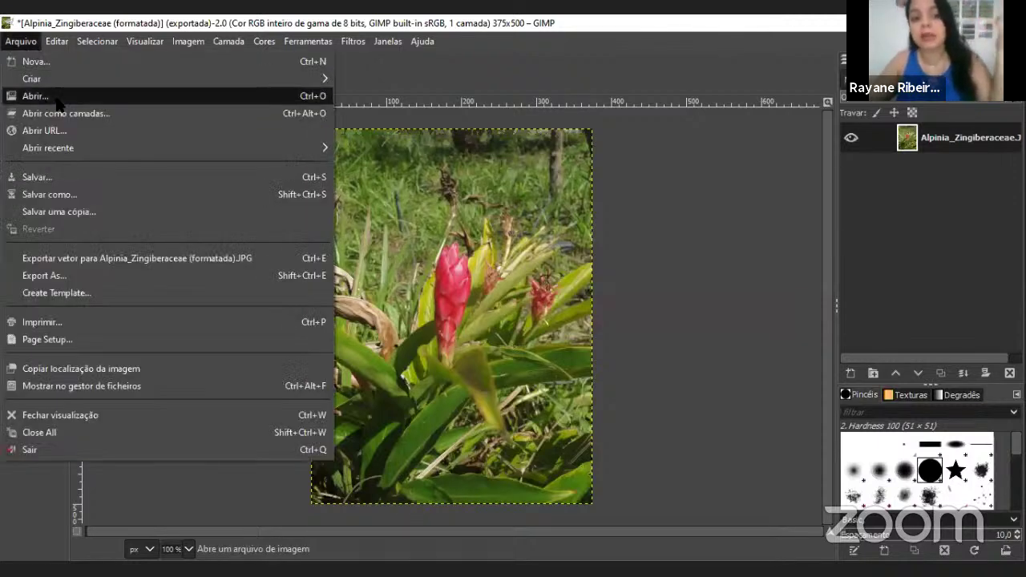
click(57, 100)
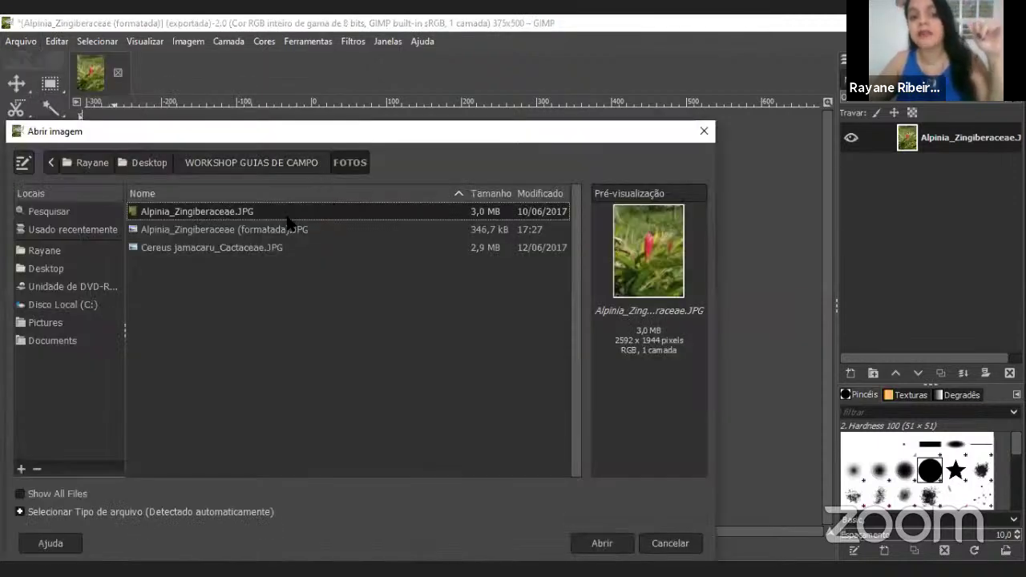
drag(451, 143, 526, 80)
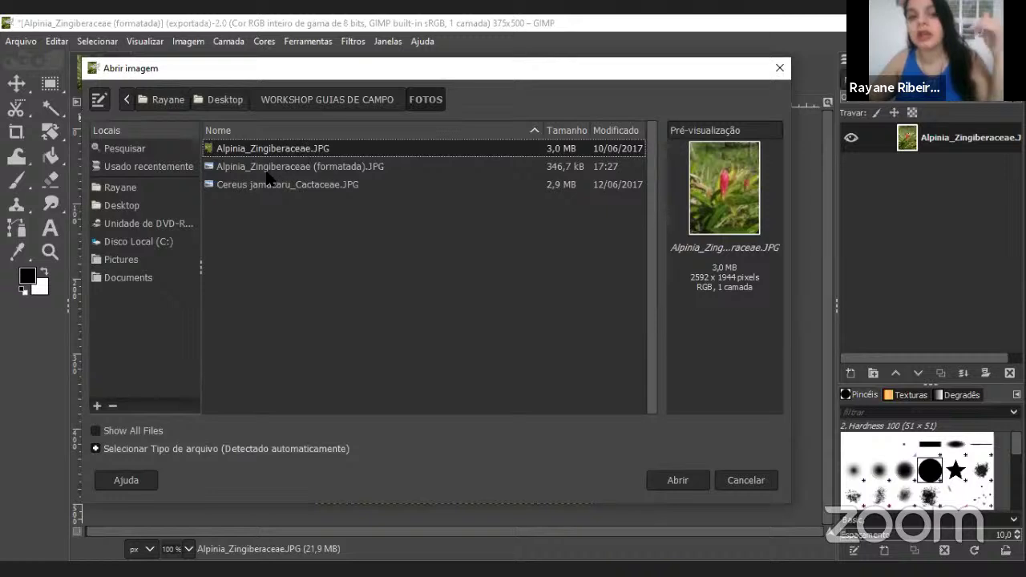
click(374, 169)
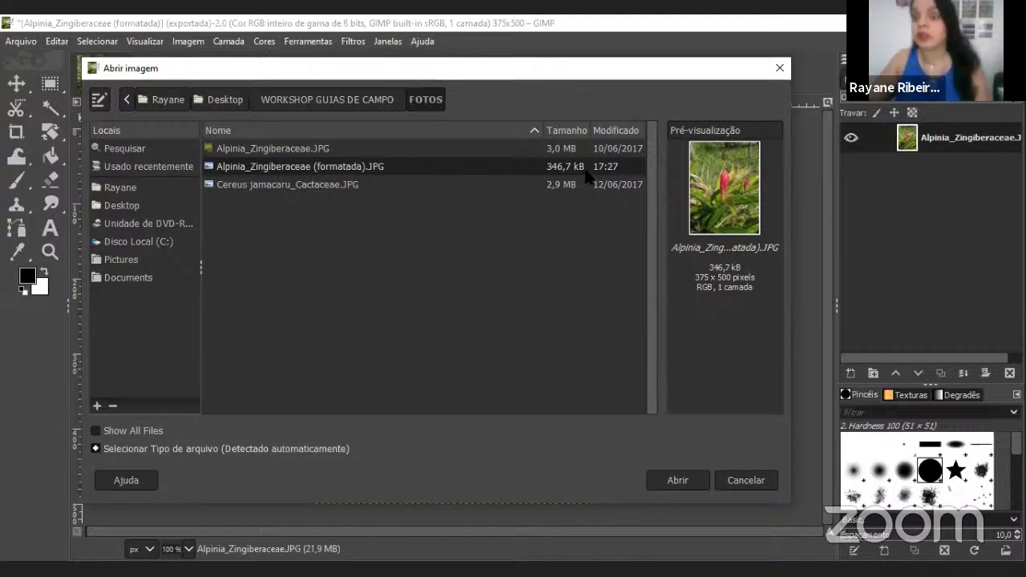
click(476, 183)
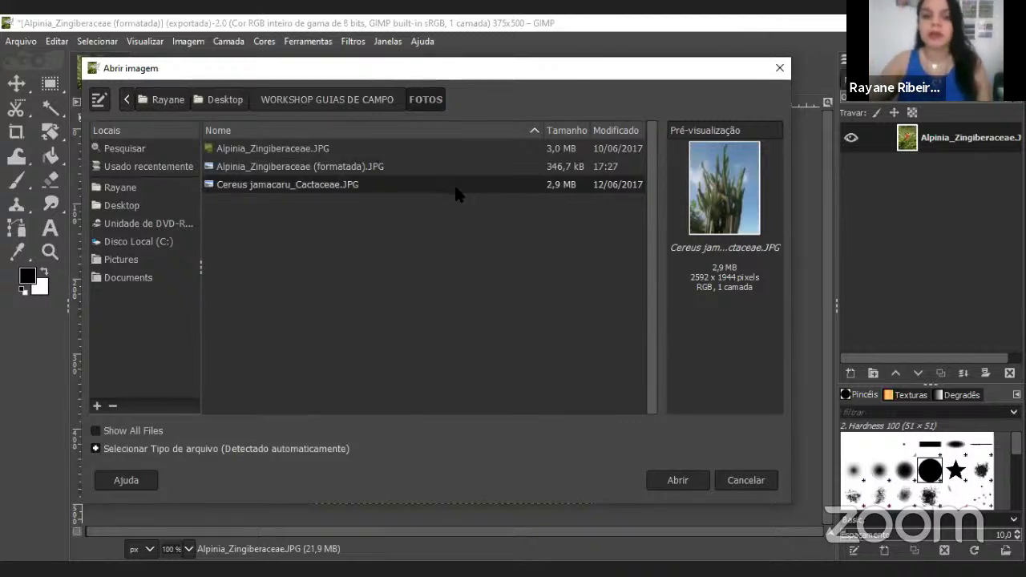
click(677, 481)
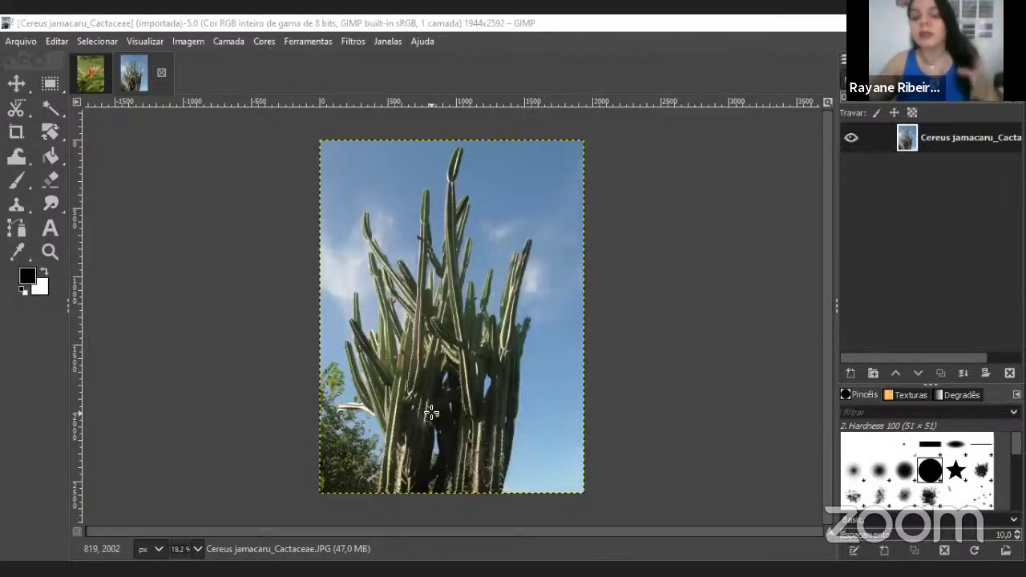
Start resizing the cactus image, setting its width to 375 px and its height to 500 px
click(189, 42)
click(191, 46)
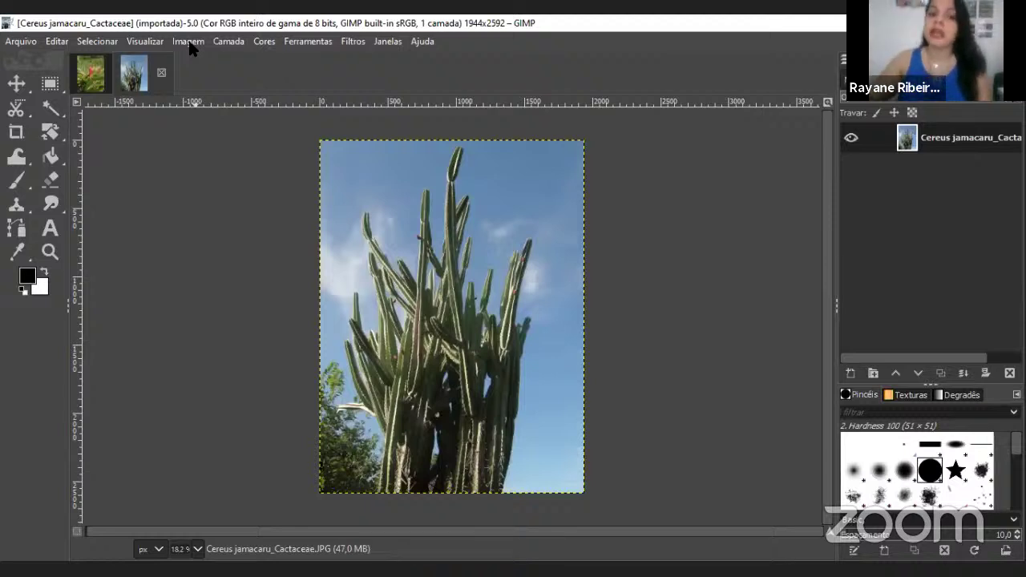
click(191, 48)
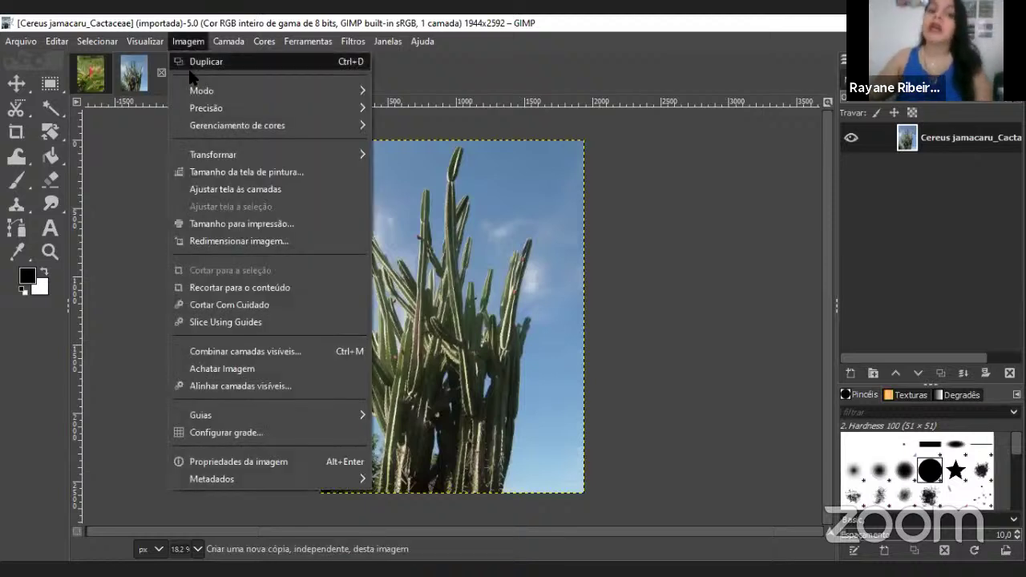
click(246, 241)
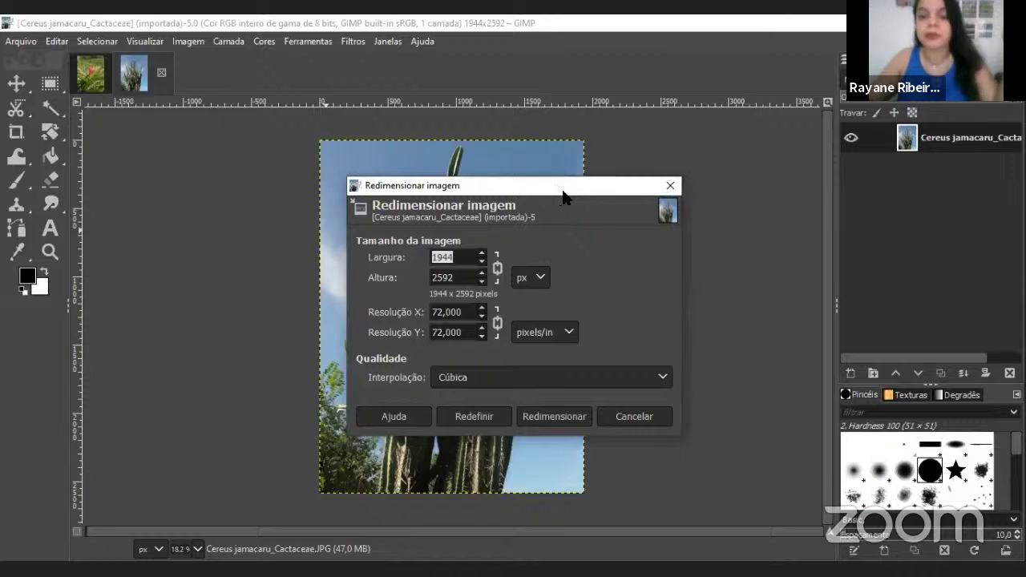
drag(562, 196, 724, 123)
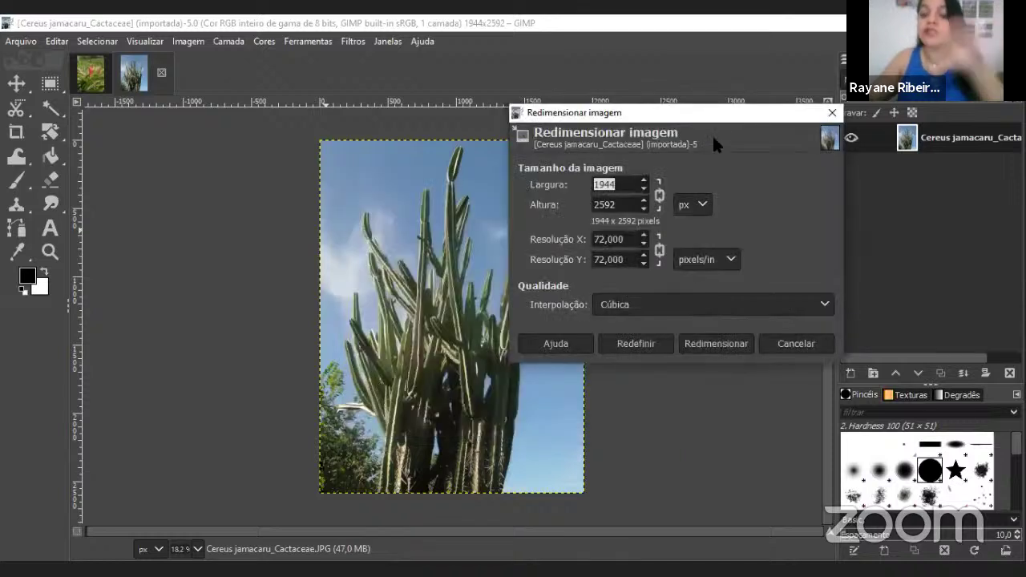
click(626, 184)
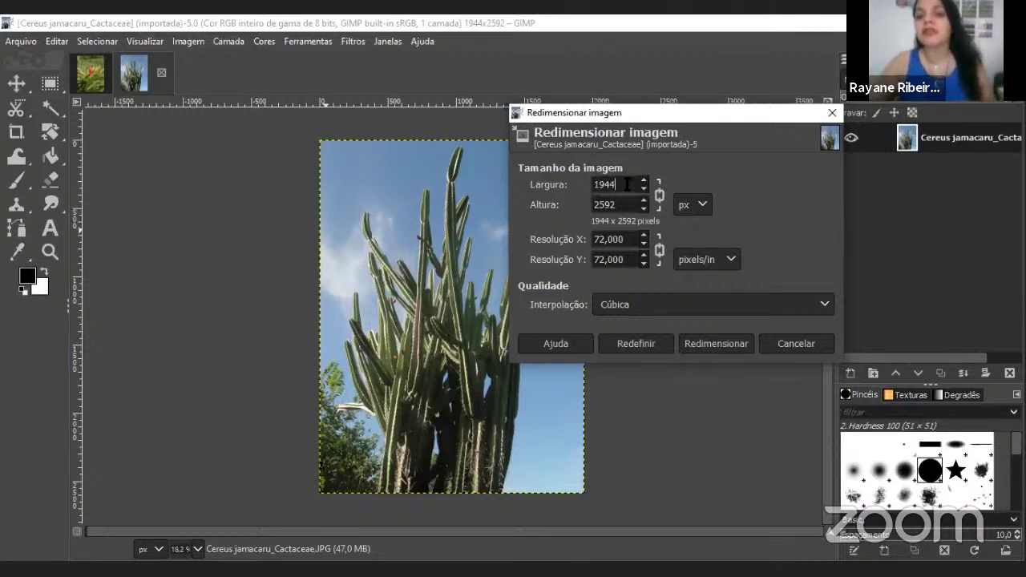
key(BackSpace)
key(BackSpace)
key(BackSpace)
key(BackSpace)
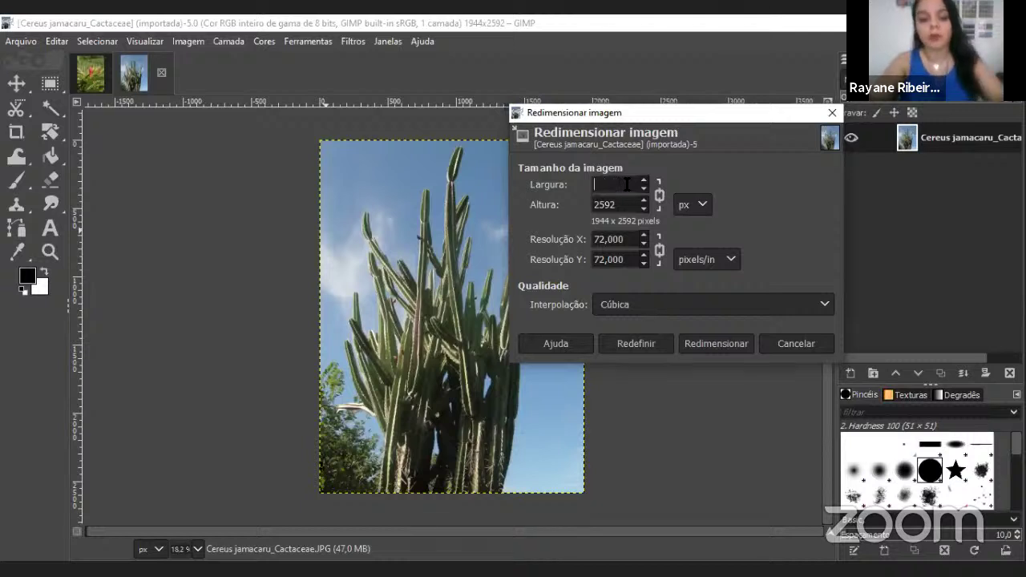
text(375)
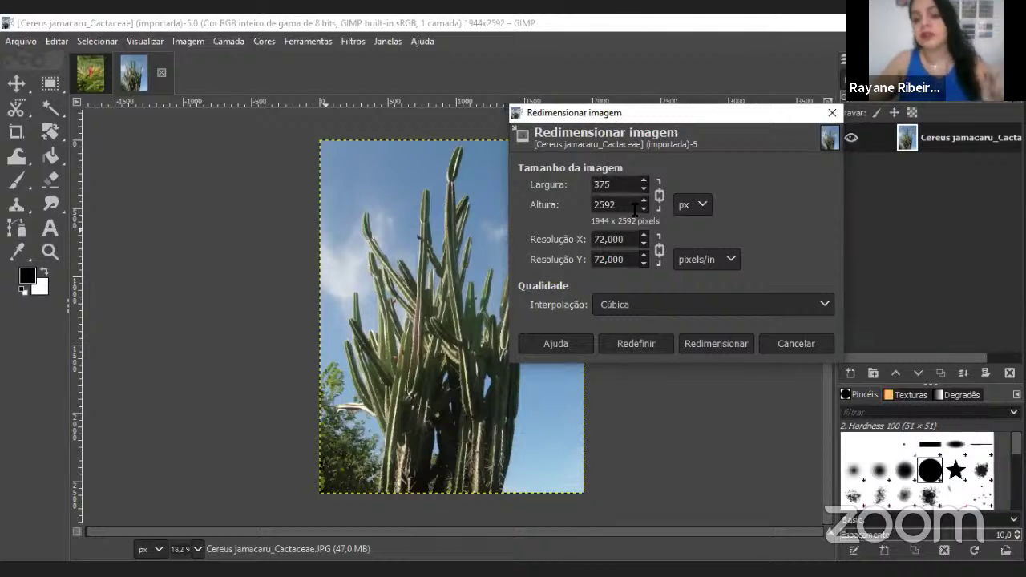
double_click(635, 210)
text(500)
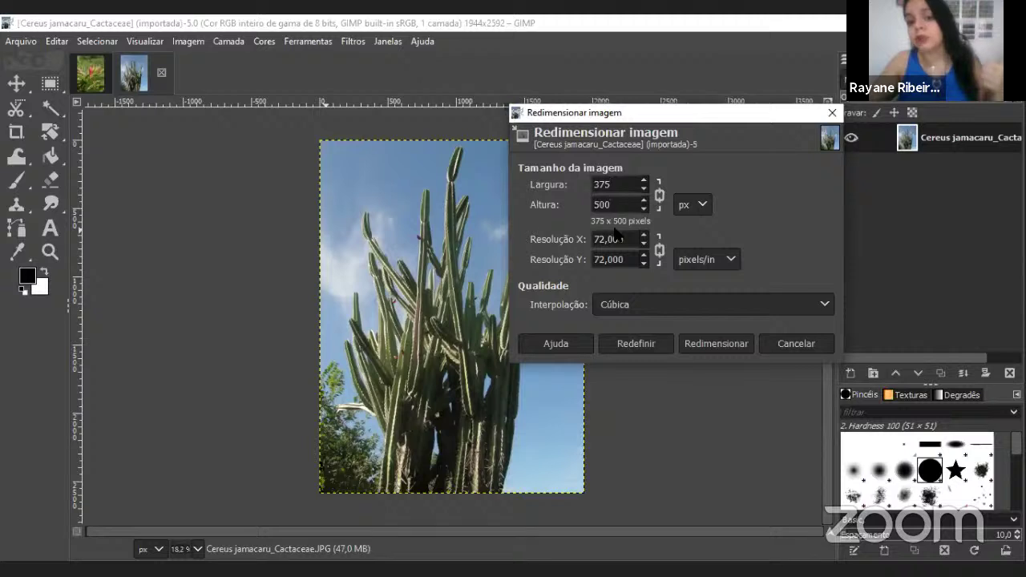
Apply the resize with X and Y resolution at 250 pixels/in and view the cactus image at 100% zoom
double_click(604, 239)
text(250)
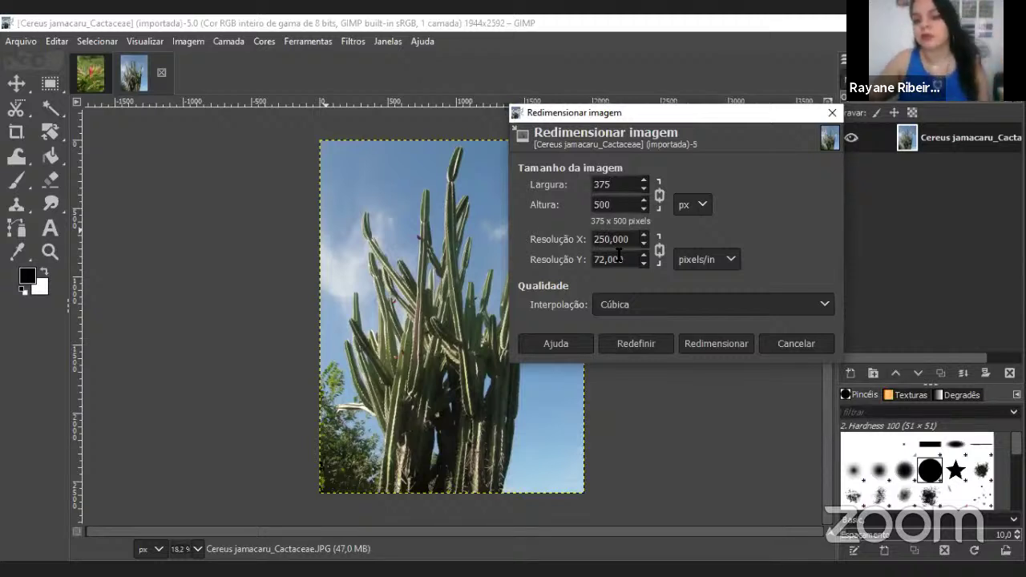
click(618, 257)
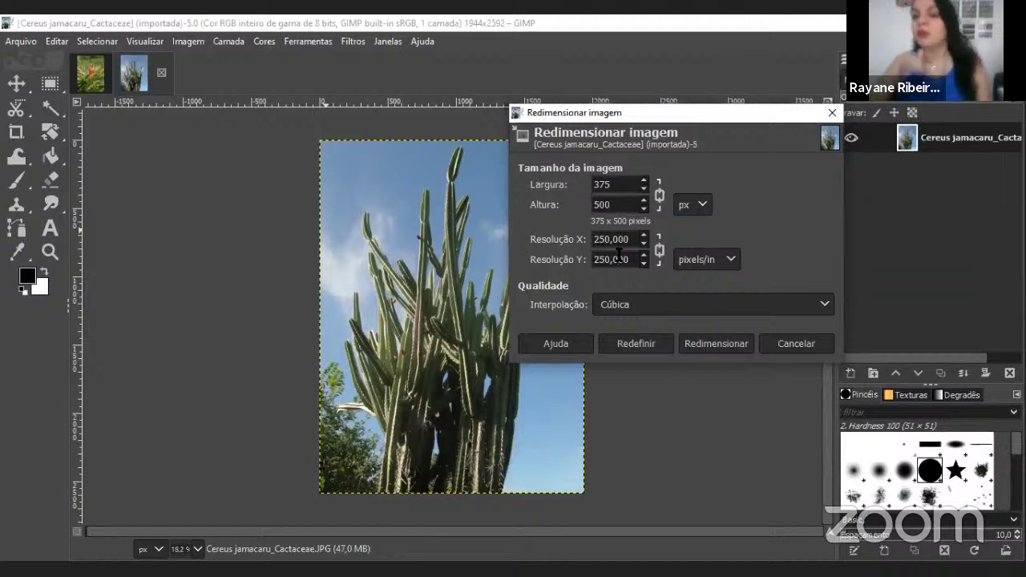
click(725, 345)
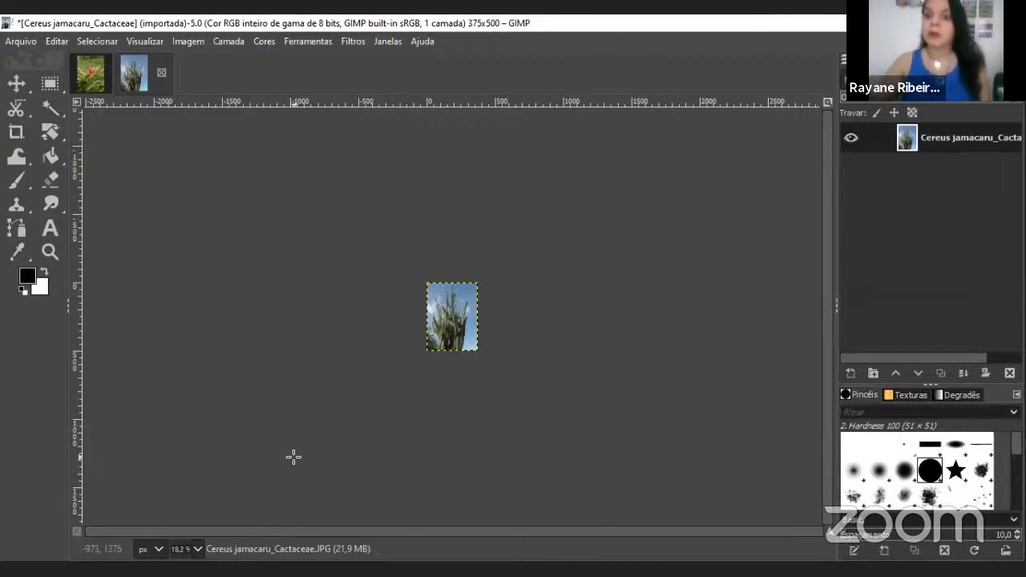
click(197, 549)
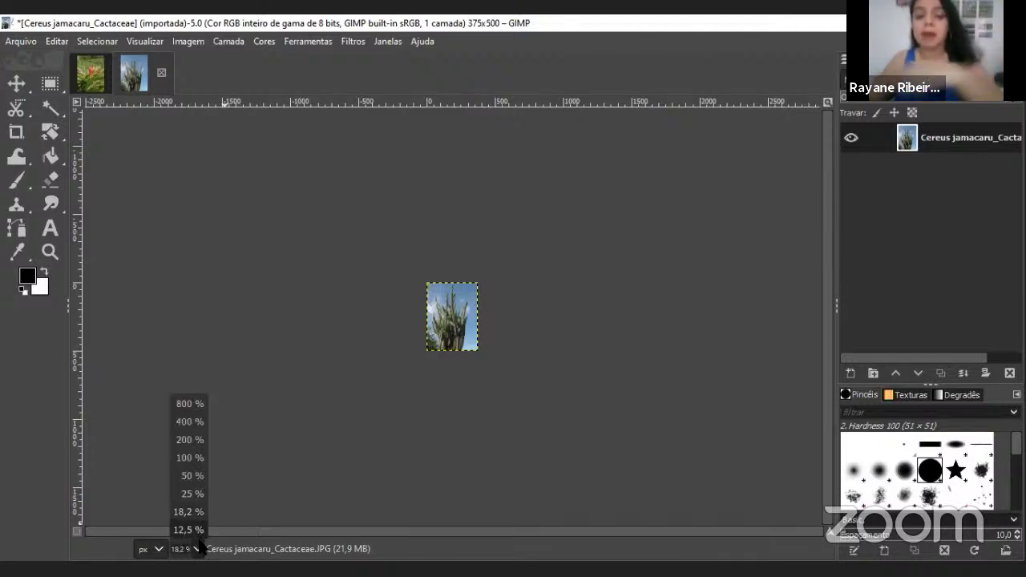
click(193, 458)
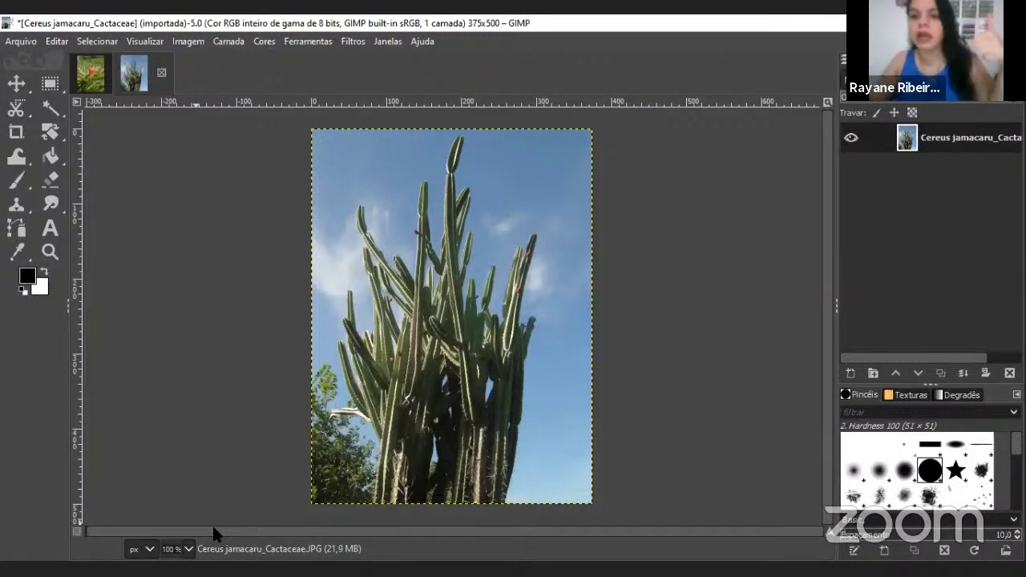
Export the resized cactus image to the FOTOS folder as Cereus jamacaru_Cactaceae (formatada).JPG
click(28, 44)
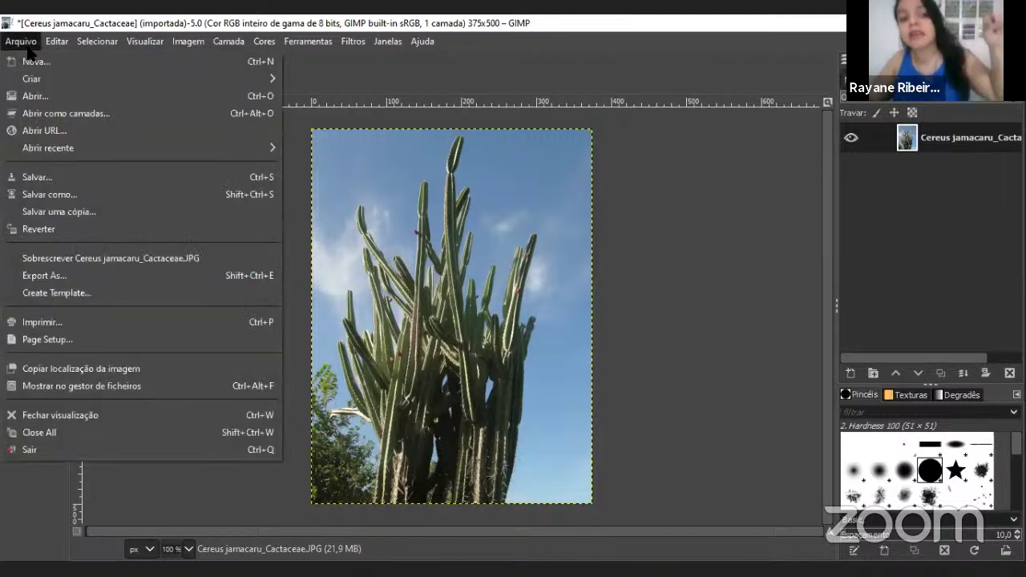
click(109, 275)
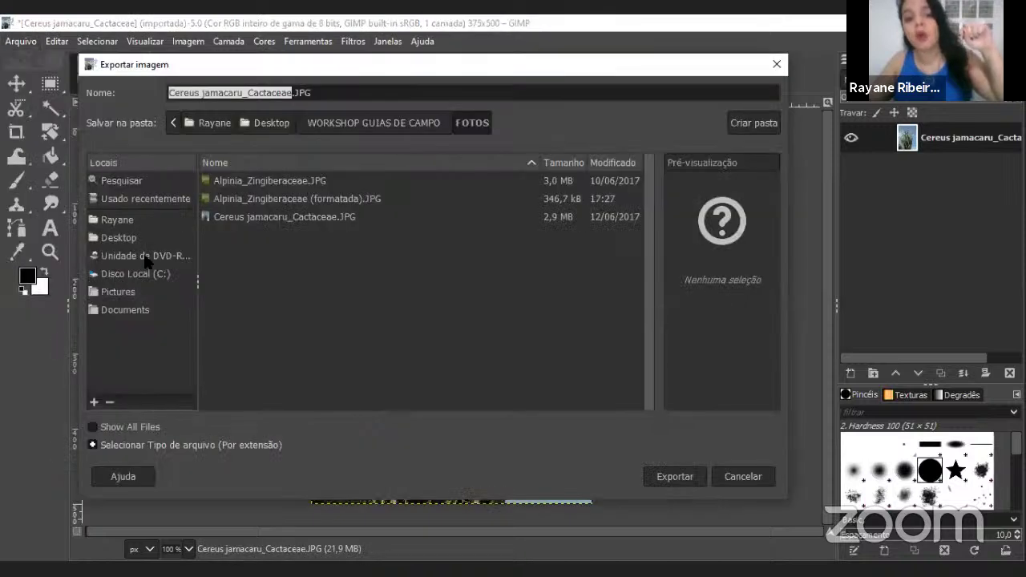
click(290, 93)
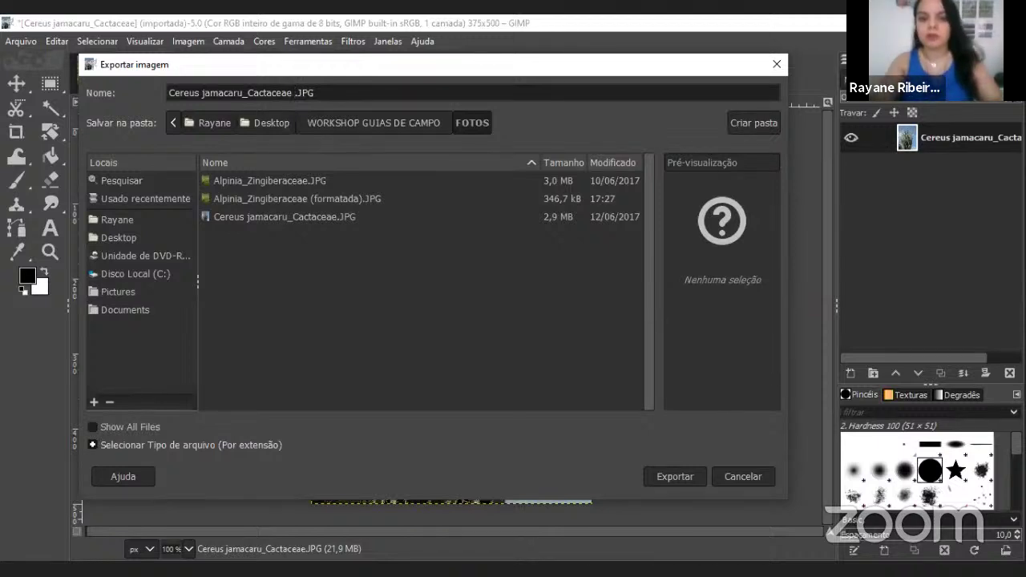
text(()
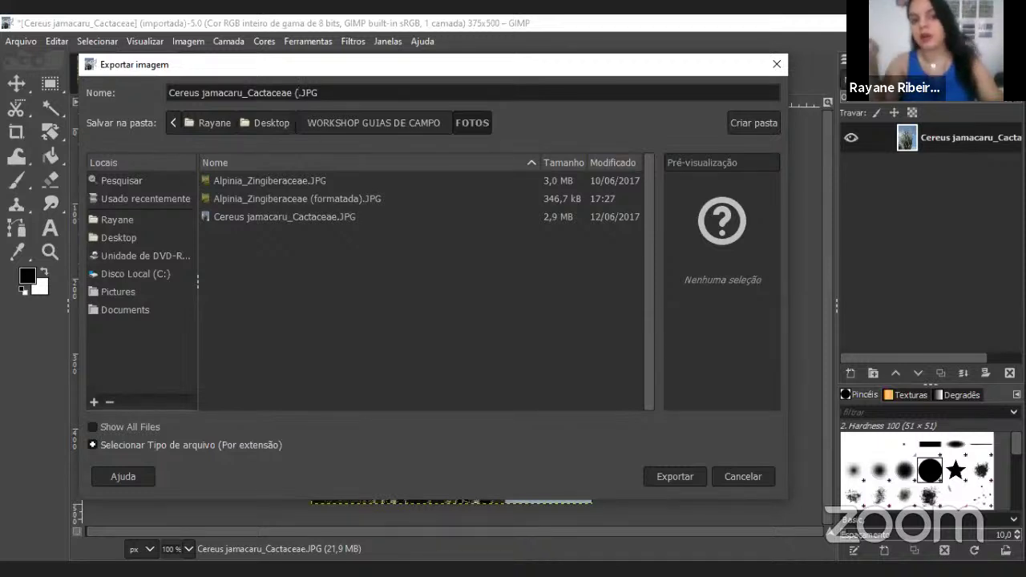
text(formatada)
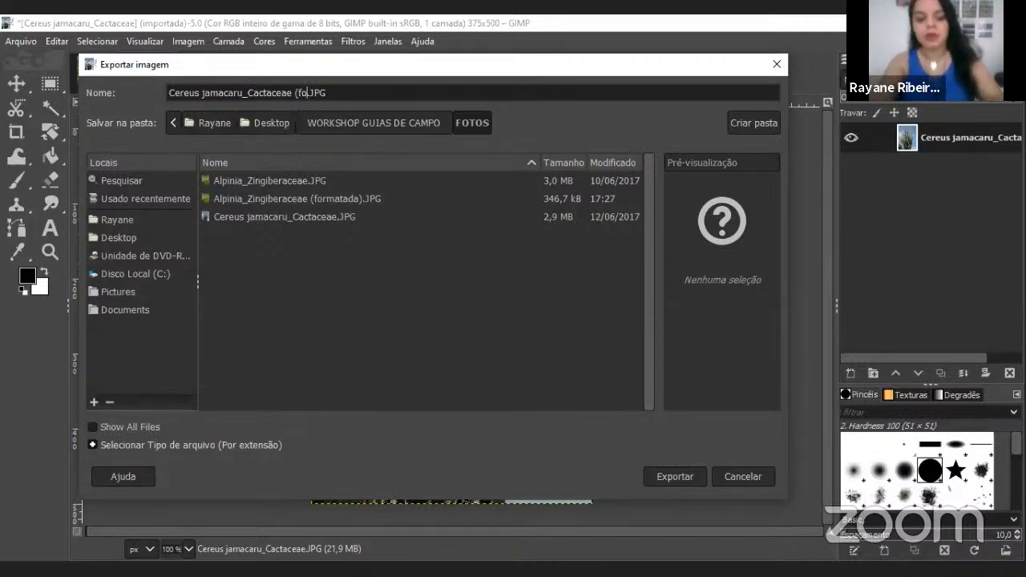
text())
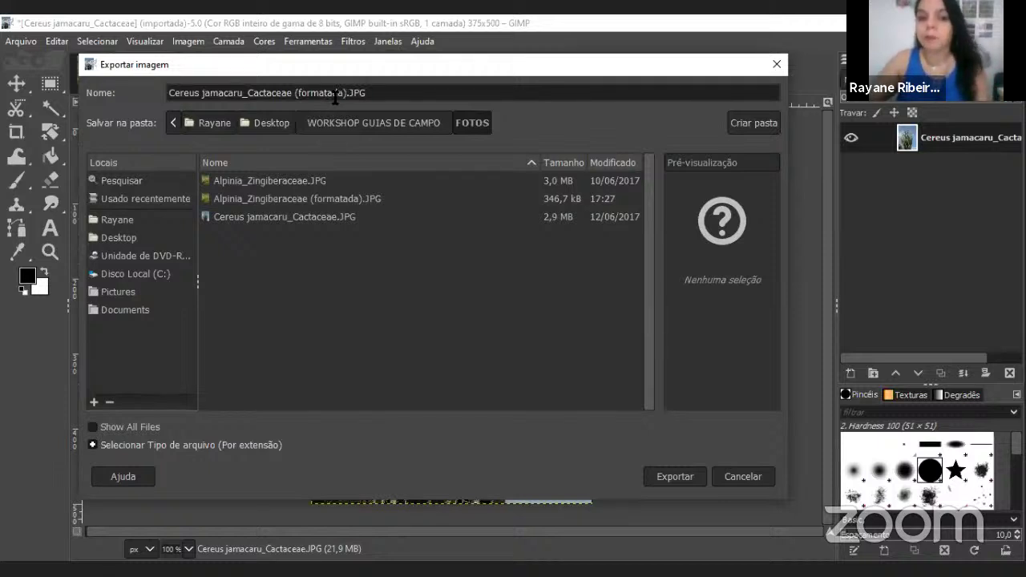
click(674, 476)
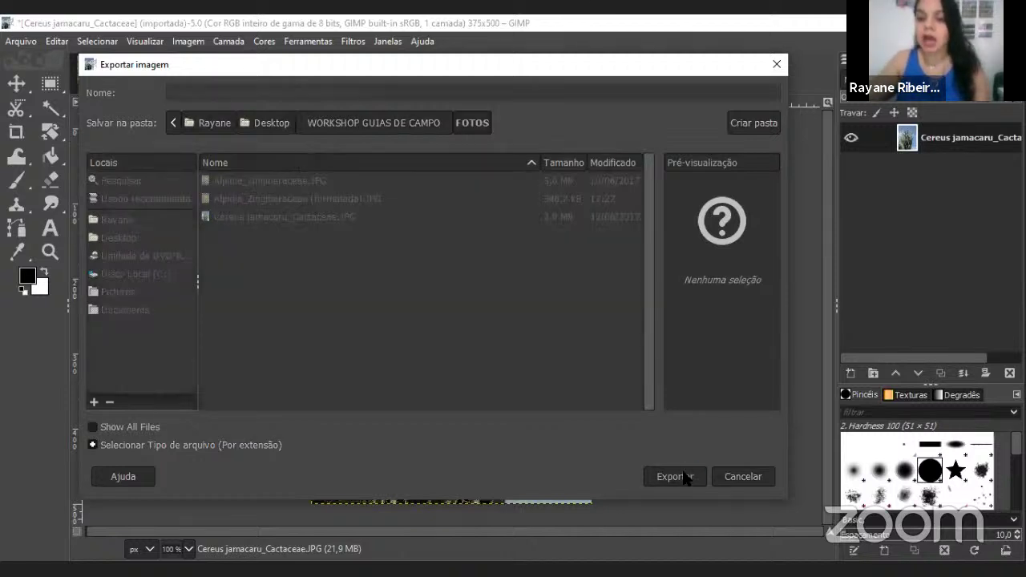